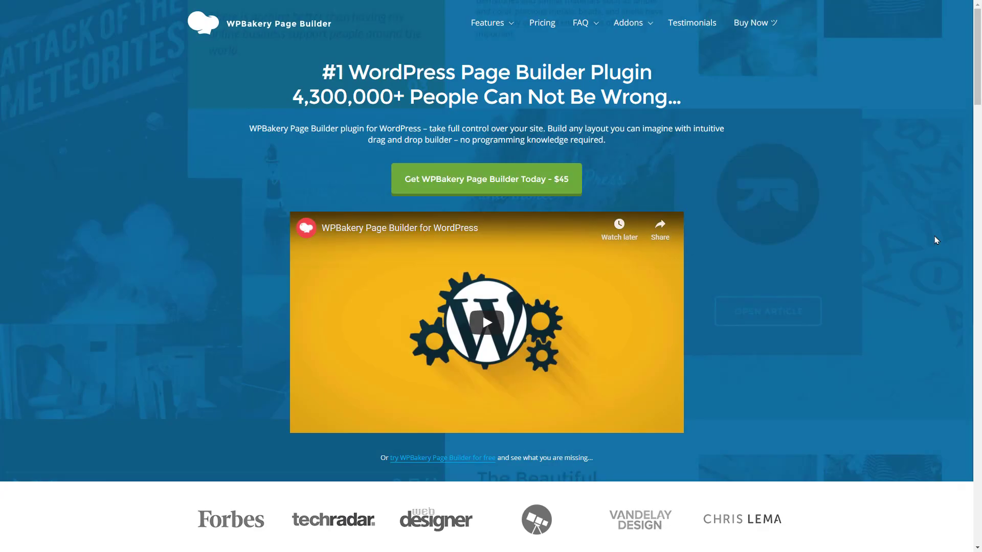
Scroll the WPBakery homepage past the $45 offer and feature sections to the features list
scroll(934, 237, "down", 5)
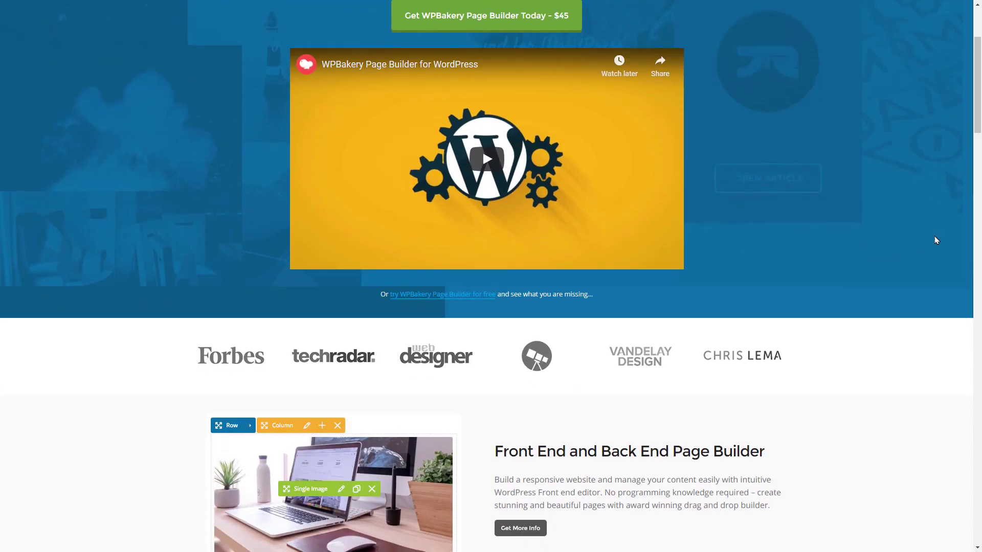
scroll(935, 240, "down", 5)
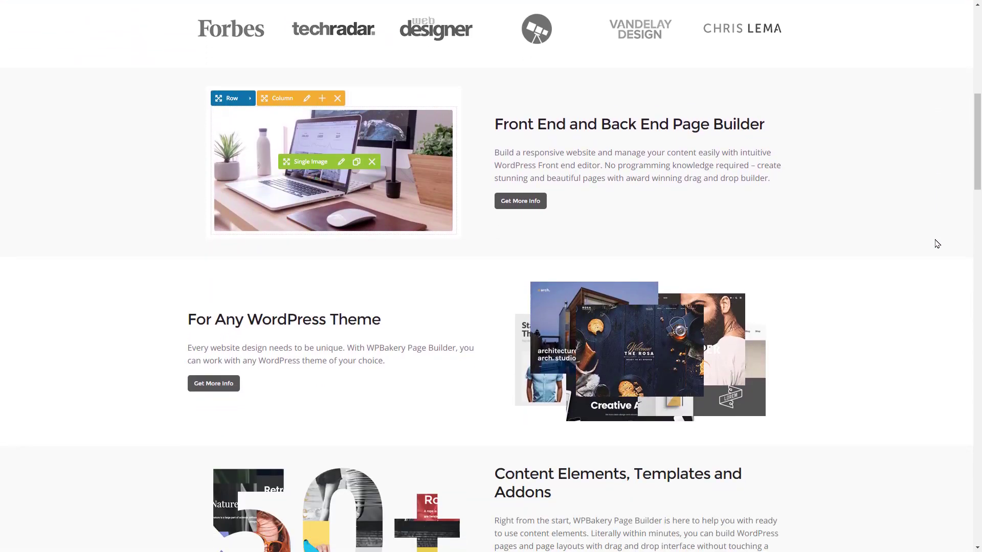
scroll(937, 245, "down", 7)
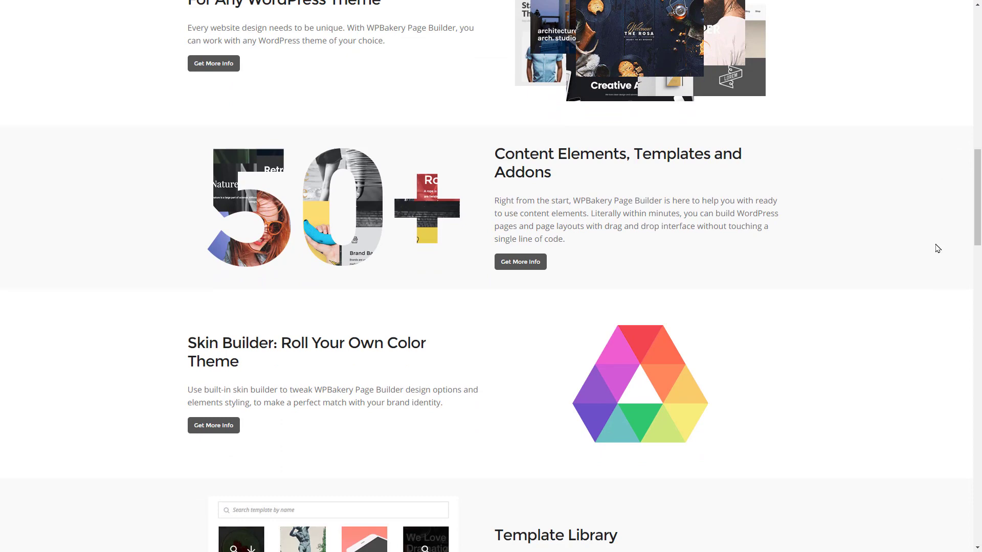
scroll(937, 248, "down", 7)
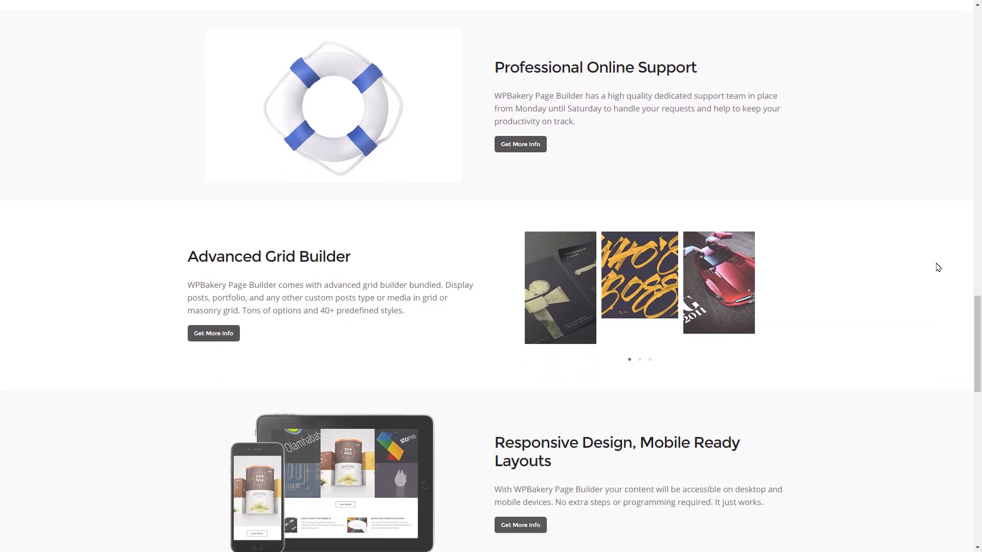
scroll(938, 267, "down", 3)
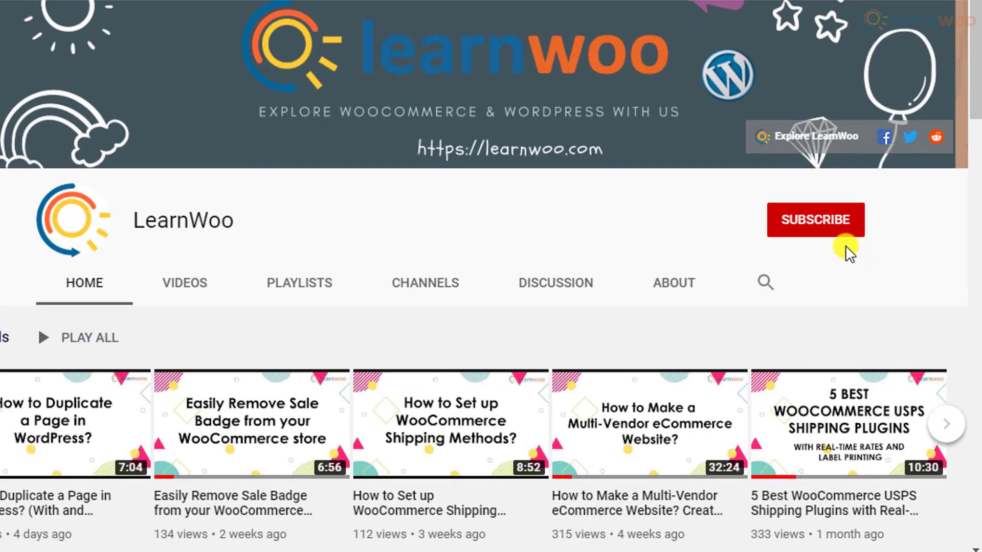
Subscribe to LearnWoo and set the channel's notification bell to All
left_click(818, 225)
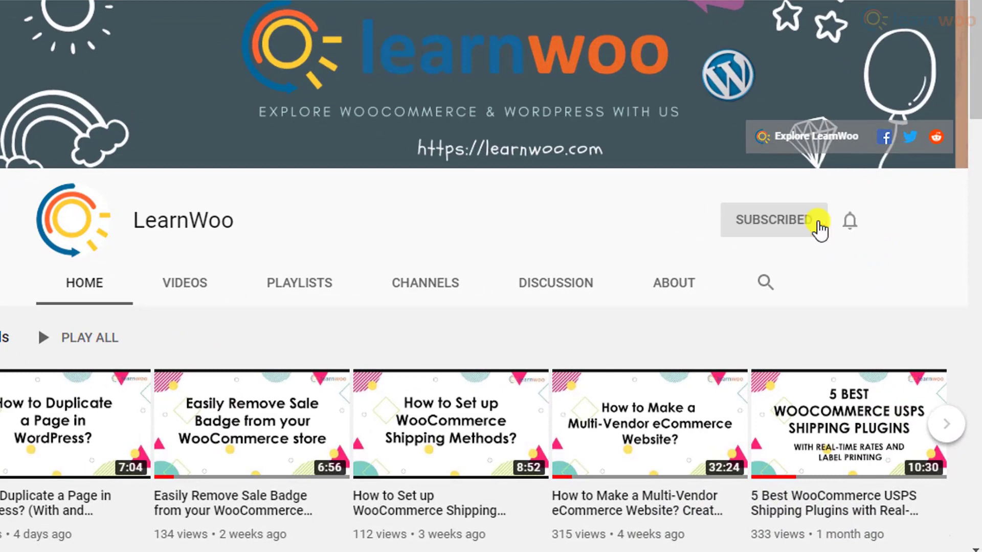
left_click(849, 221)
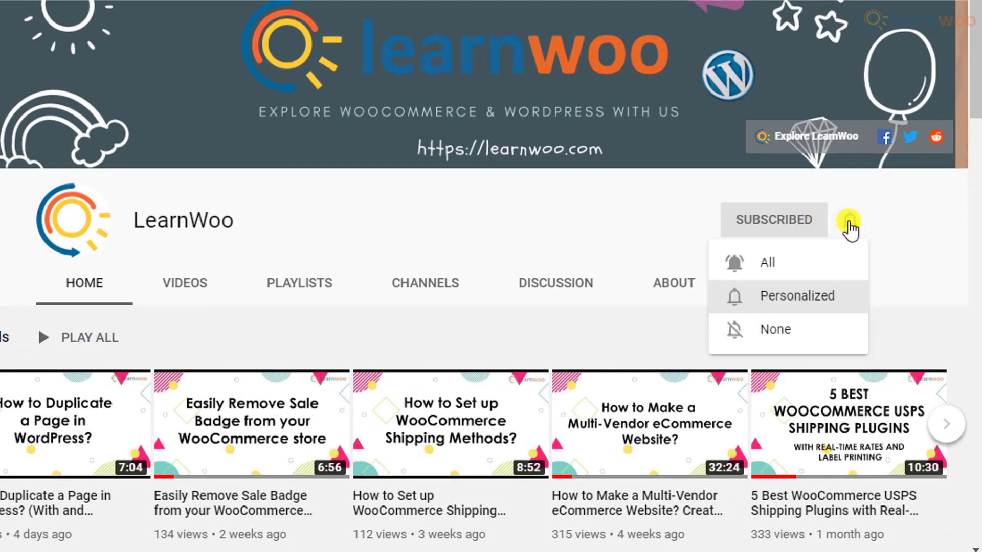
left_click(839, 262)
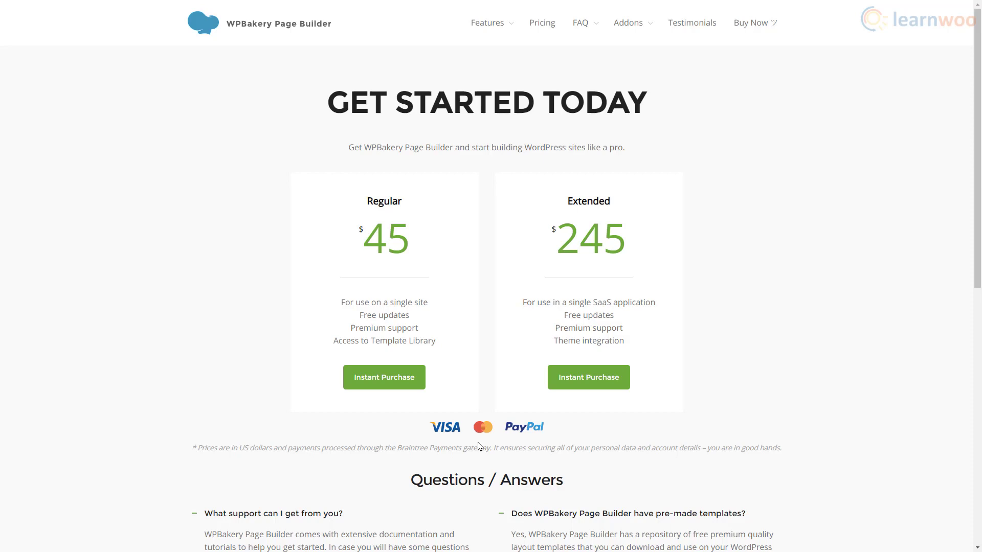
Start an Instant Purchase of the Regular $45 WPBakery licence
left_click(391, 391)
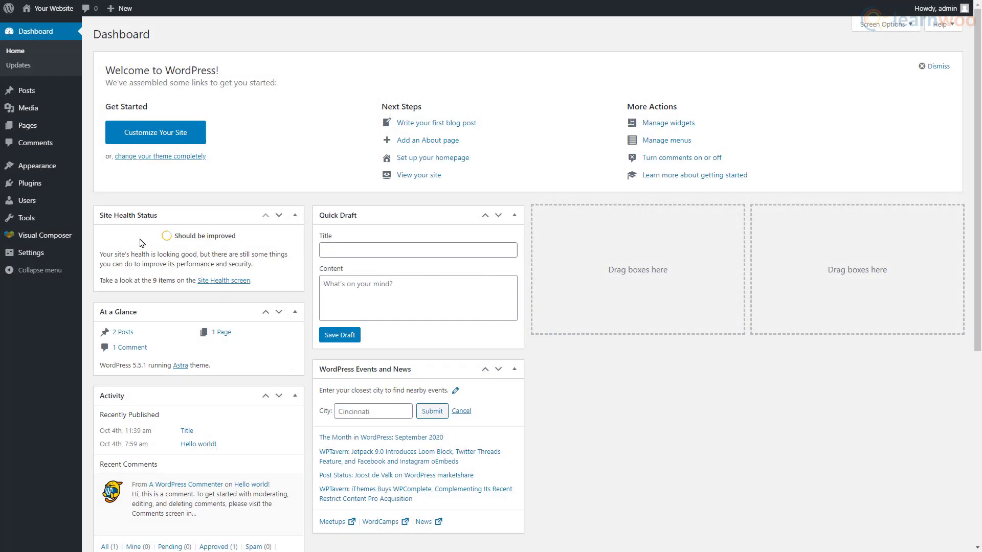
Upload js_composer.zip through Plugins > Add New, then install and activate it
mouse_move(51, 186)
left_click(121, 200)
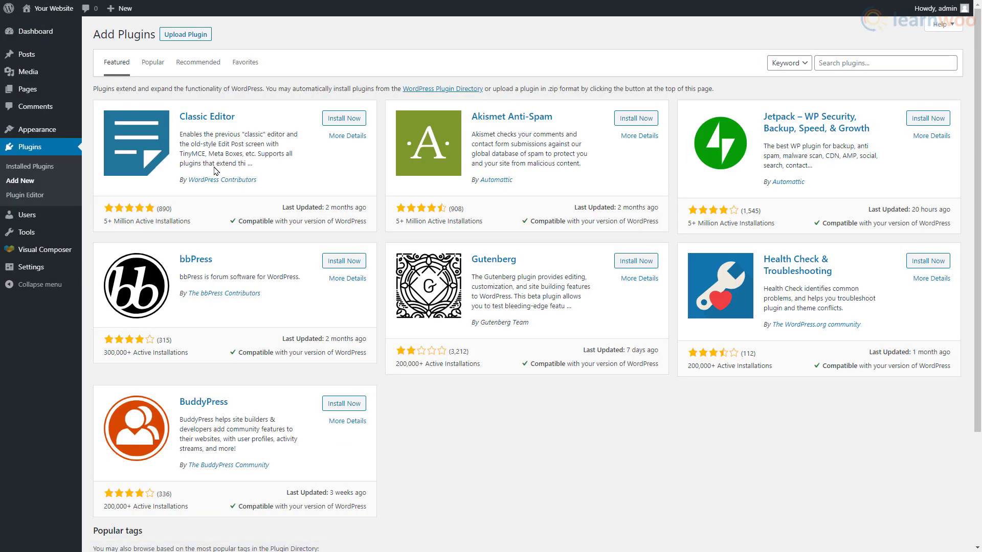
left_click(182, 39)
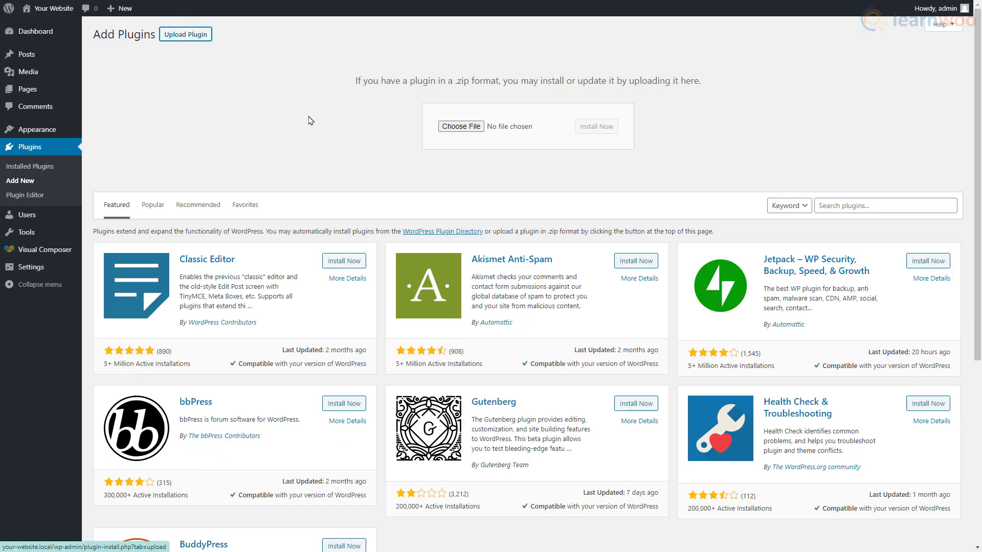
left_click(461, 126)
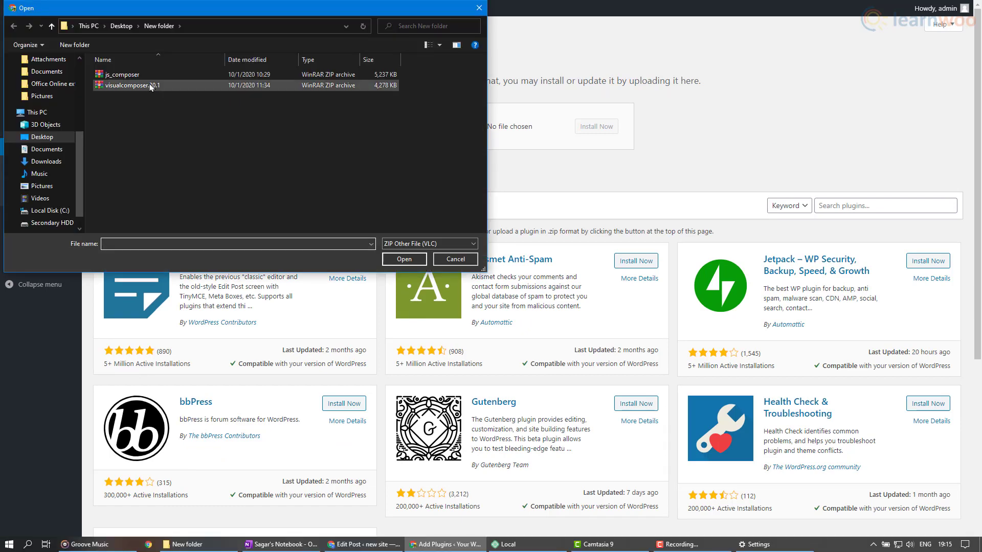
left_click(122, 75)
left_click(404, 259)
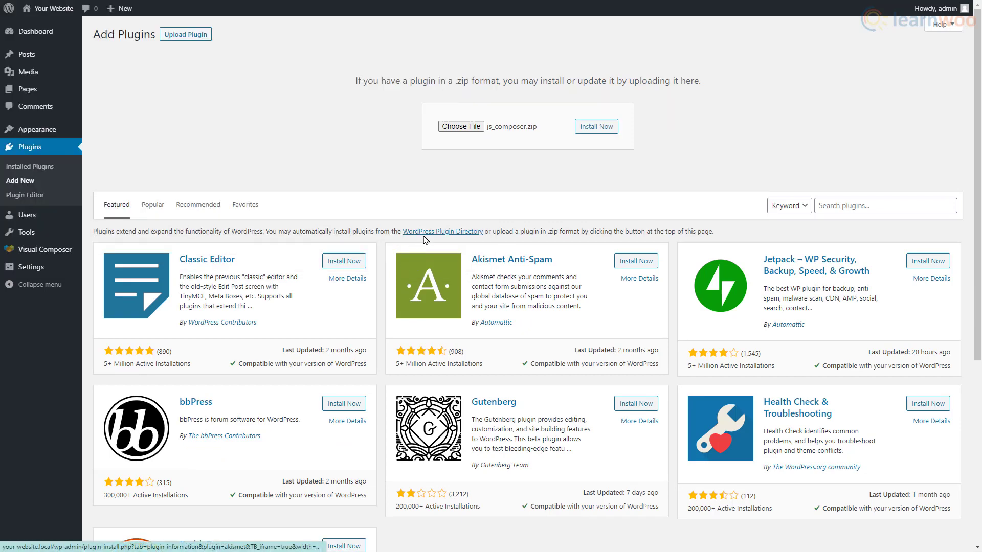
left_click(595, 128)
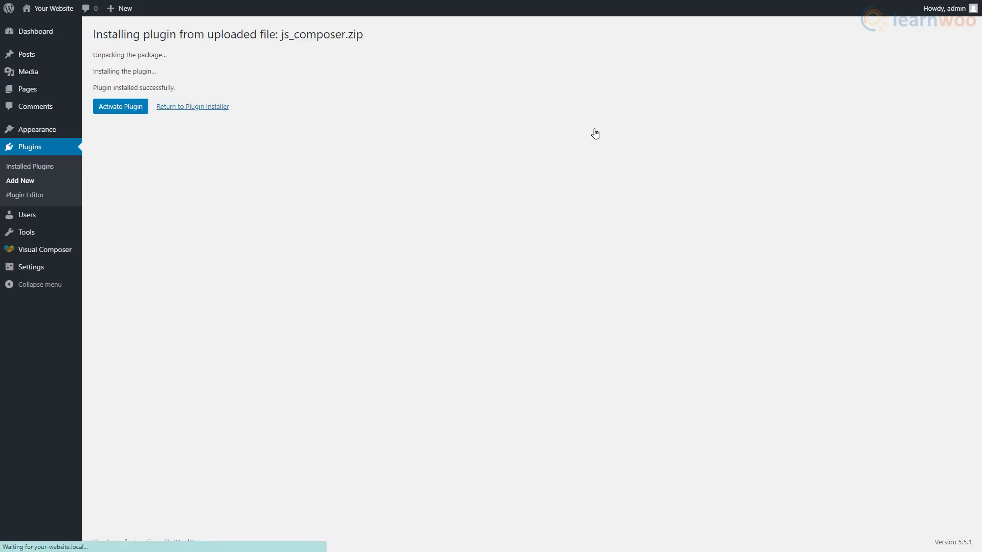
left_click(118, 106)
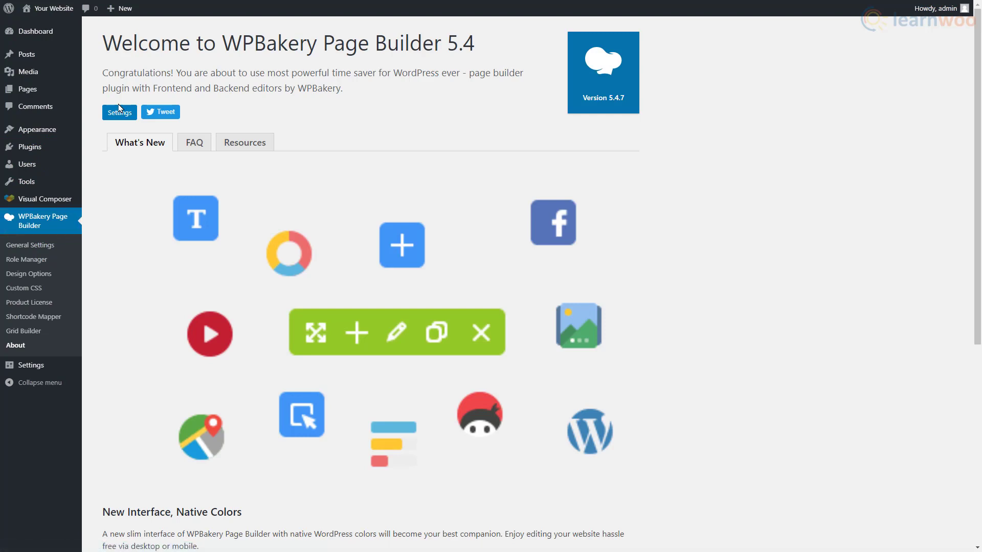
Disable responsive content elements, keep post and page default templates at None, and save
left_click(53, 249)
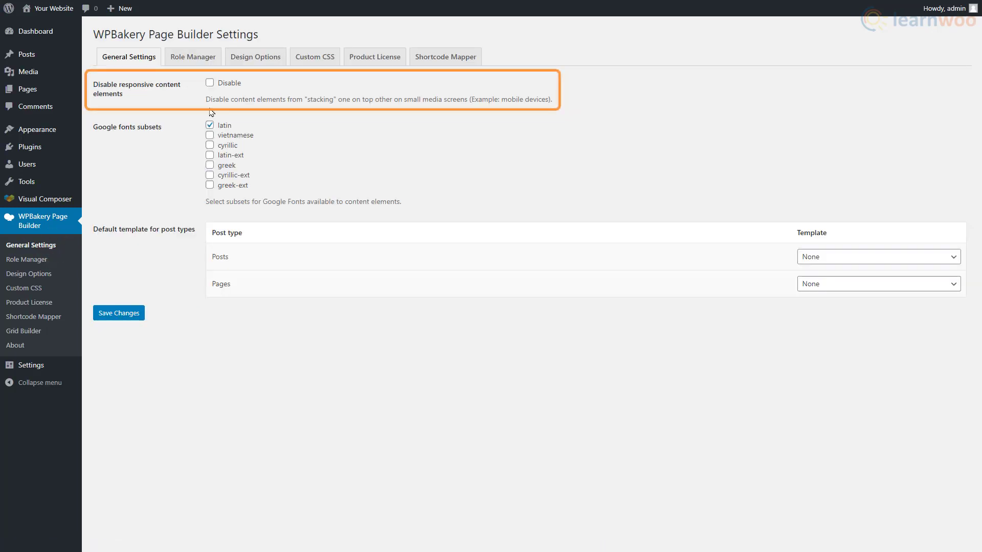
left_click(210, 88)
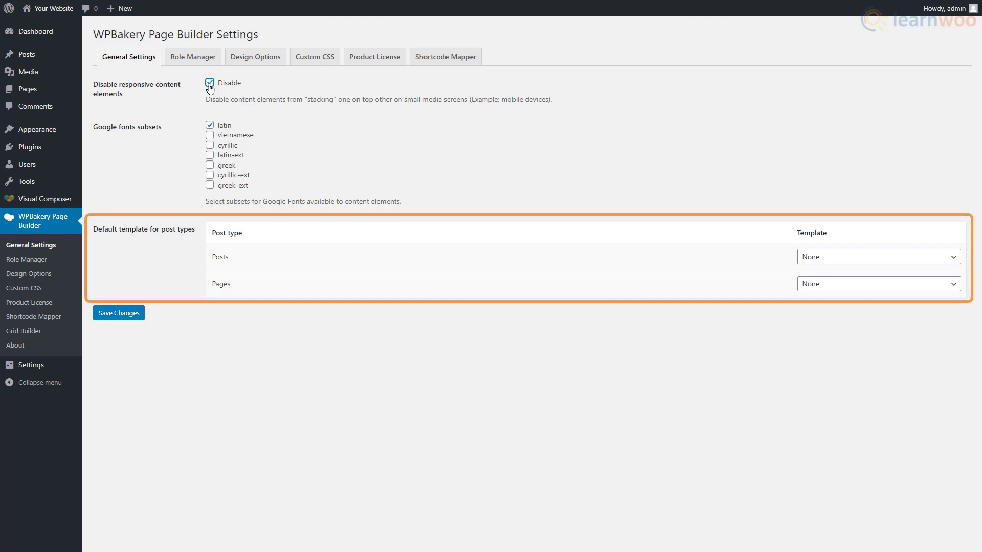
left_click(819, 261)
left_click(820, 270)
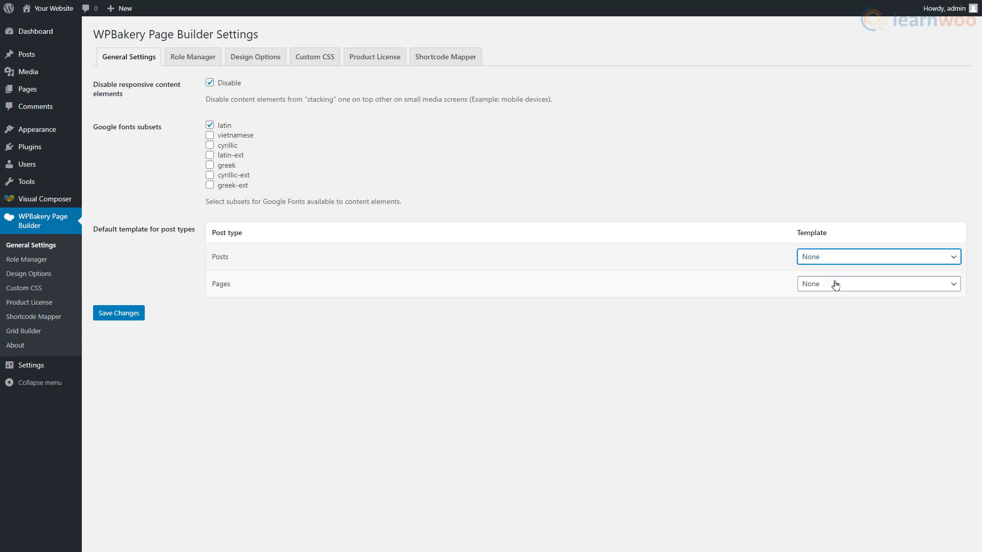
left_click(836, 291)
left_click(834, 294)
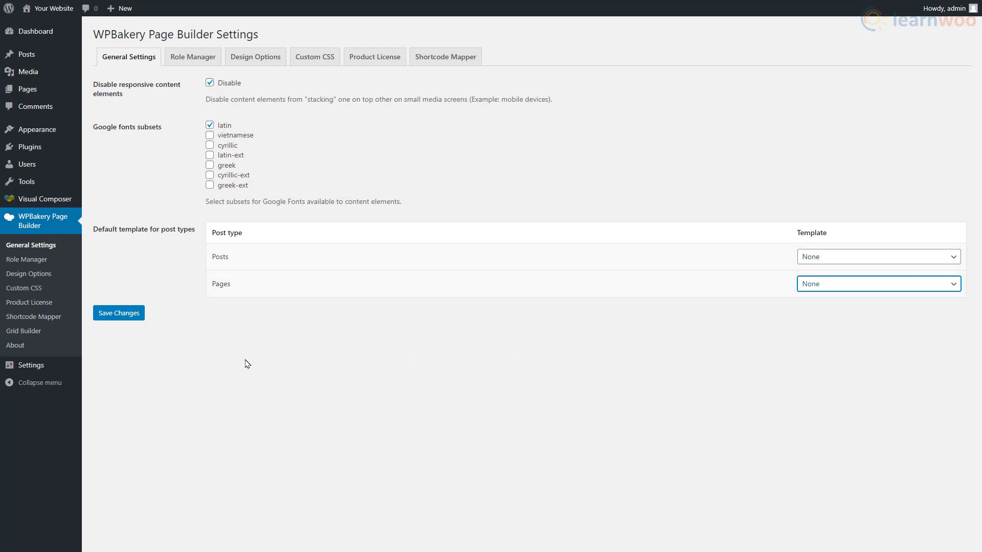
left_click(121, 316)
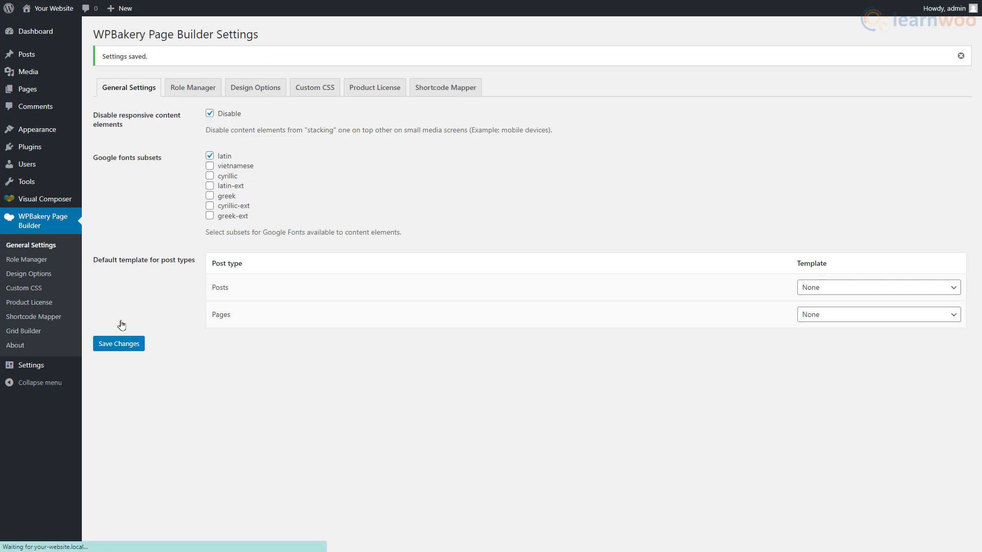
left_click(192, 88)
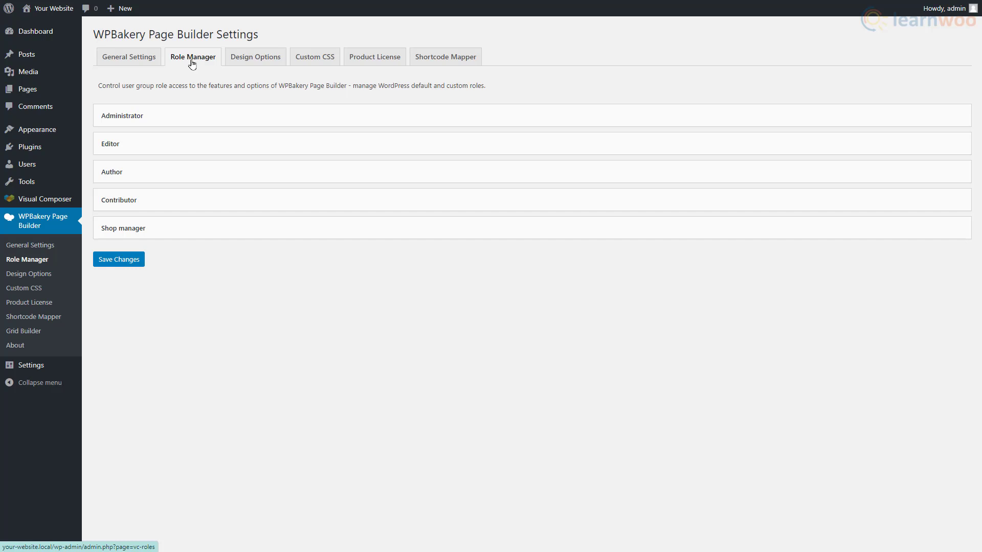
Set the Administrator role's Post types to Custom with post ticked
left_click(202, 119)
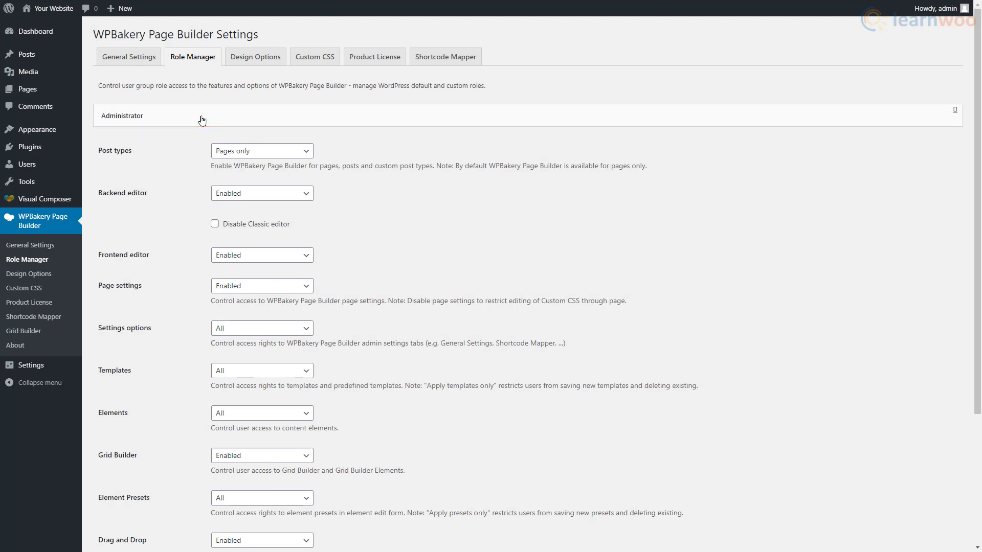
left_click(272, 149)
left_click(265, 172)
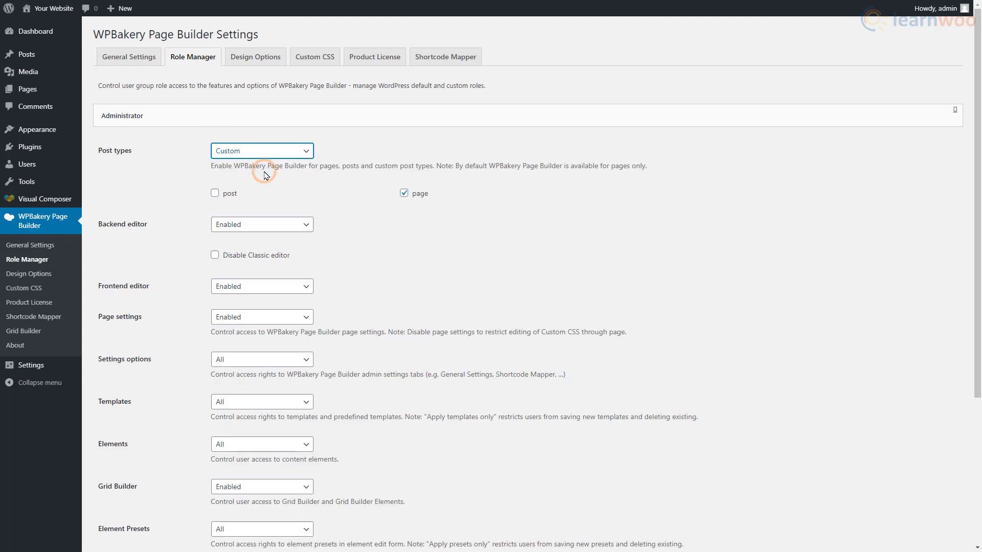
left_click(214, 197)
scroll(208, 206, "down", 2)
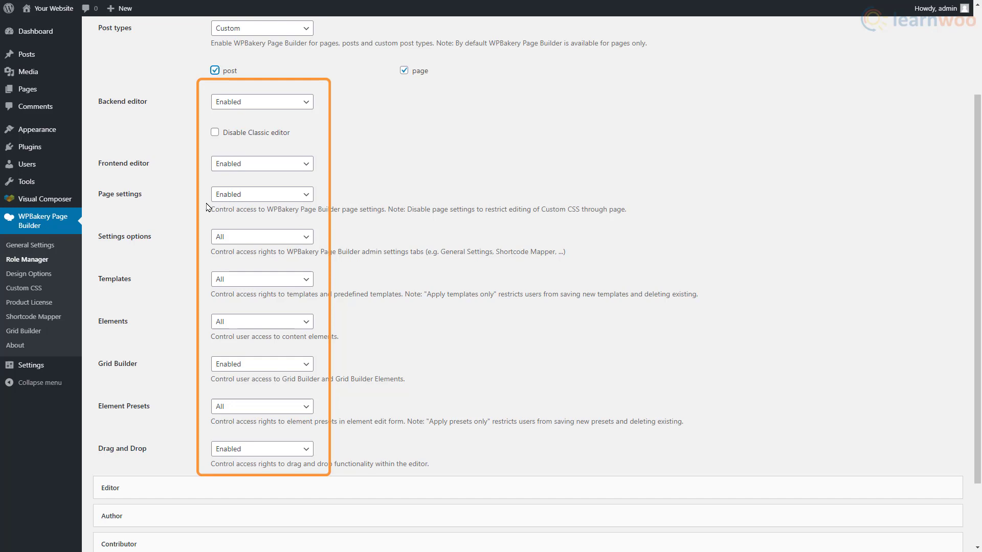
scroll(208, 207, "down", 2)
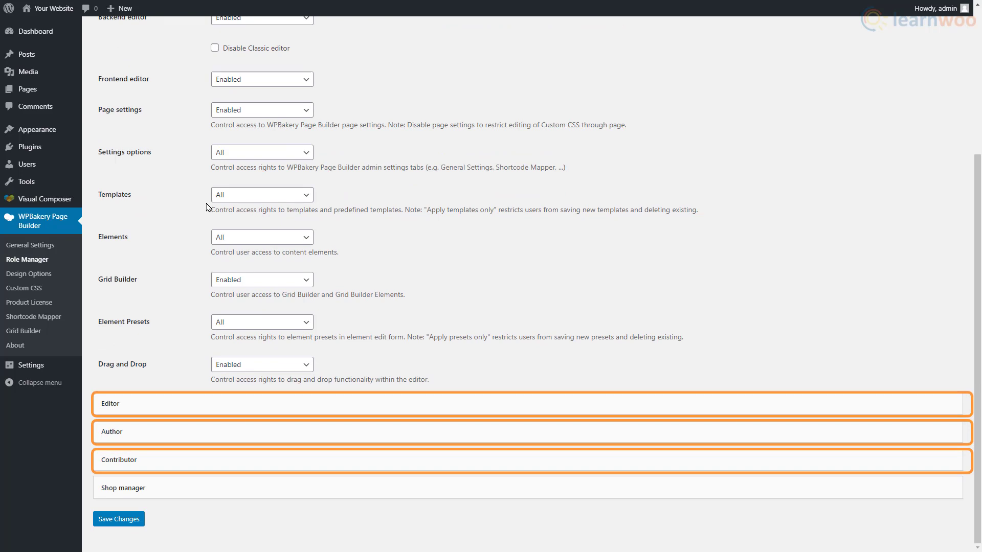
Set the Contributor role's Page settings to Disabled and save the role settings
left_click(235, 459)
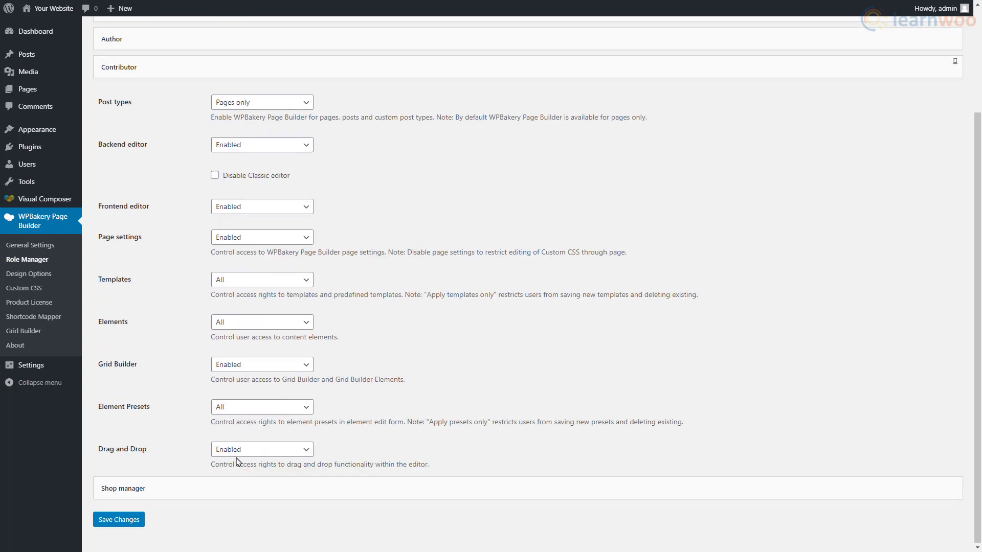
left_click(291, 239)
left_click(267, 261)
left_click(118, 527)
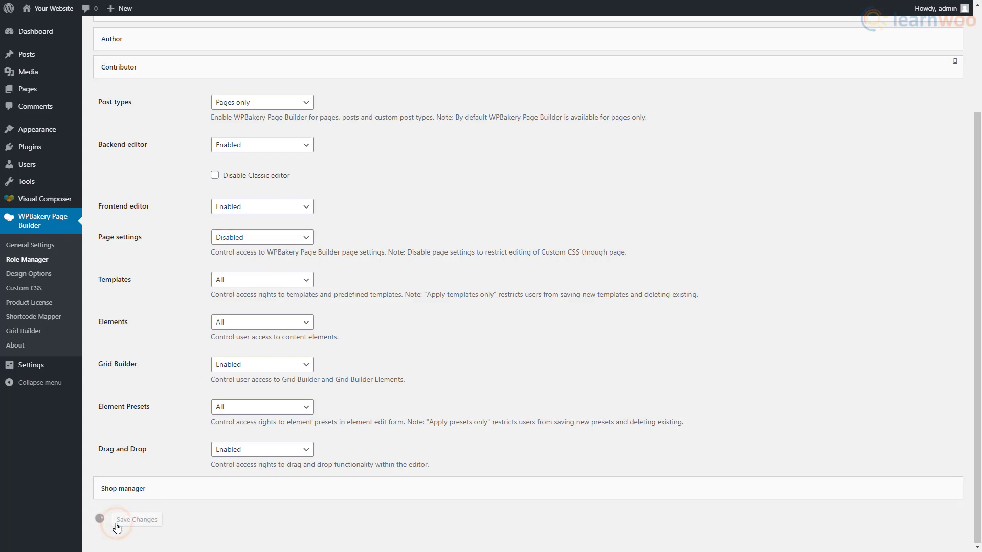
scroll(368, 380, "up", 3)
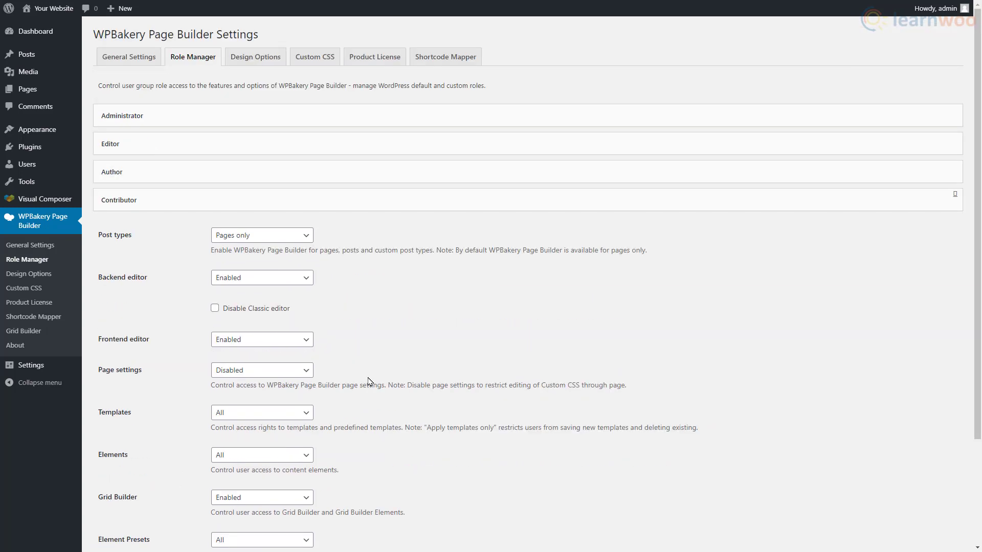
Tick Enable under Design Options and save the changes
left_click(254, 59)
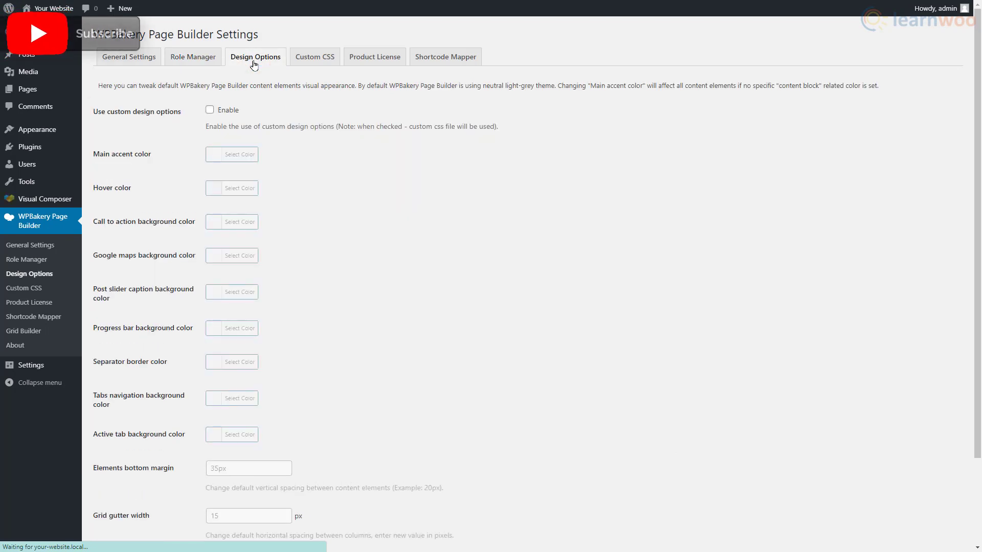
left_click(211, 110)
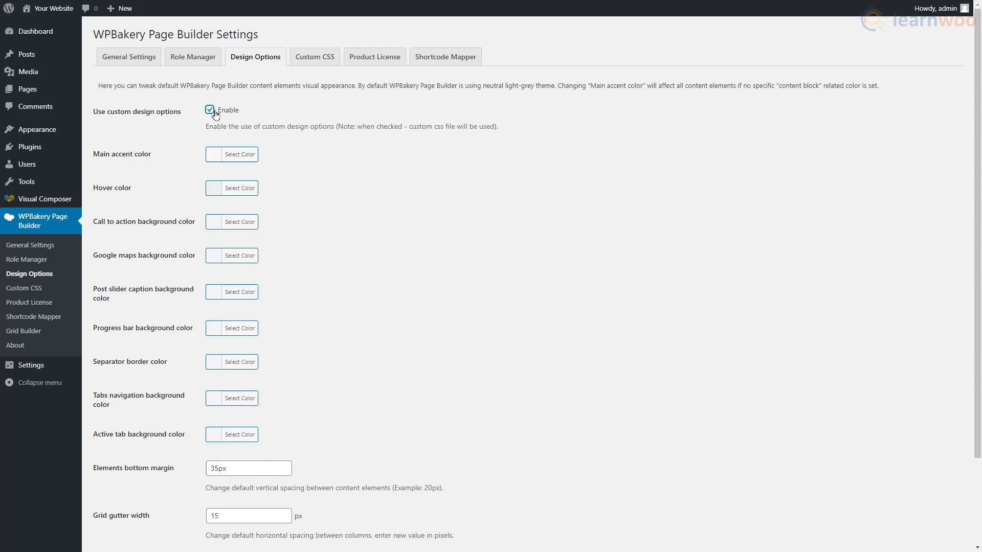
scroll(215, 112, "down", 2)
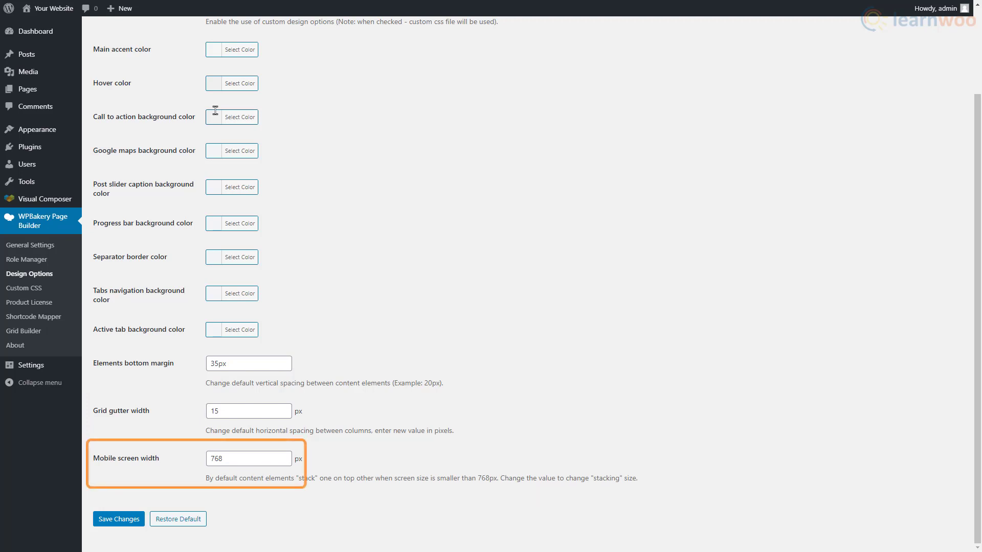
left_click(124, 521)
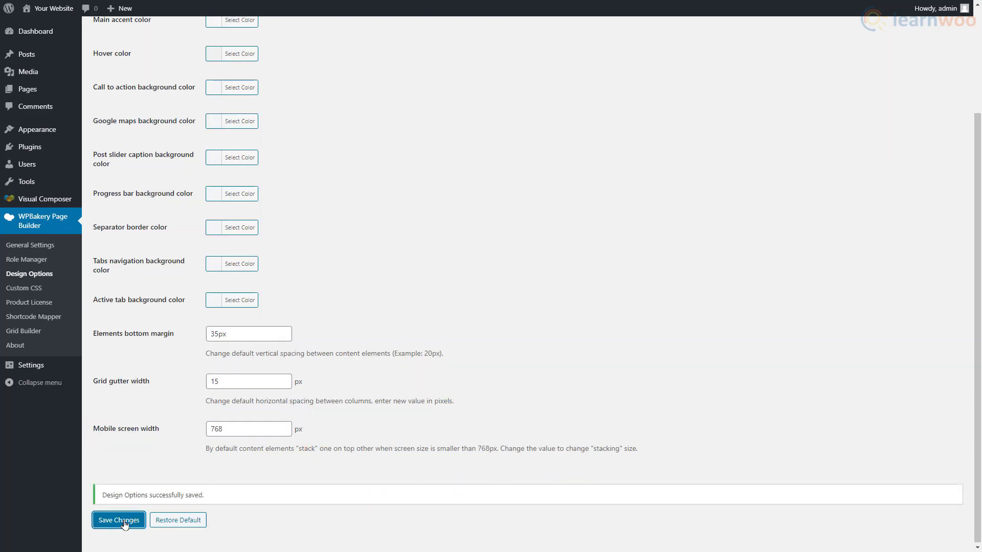
scroll(313, 188, "up", 2)
left_click(310, 61)
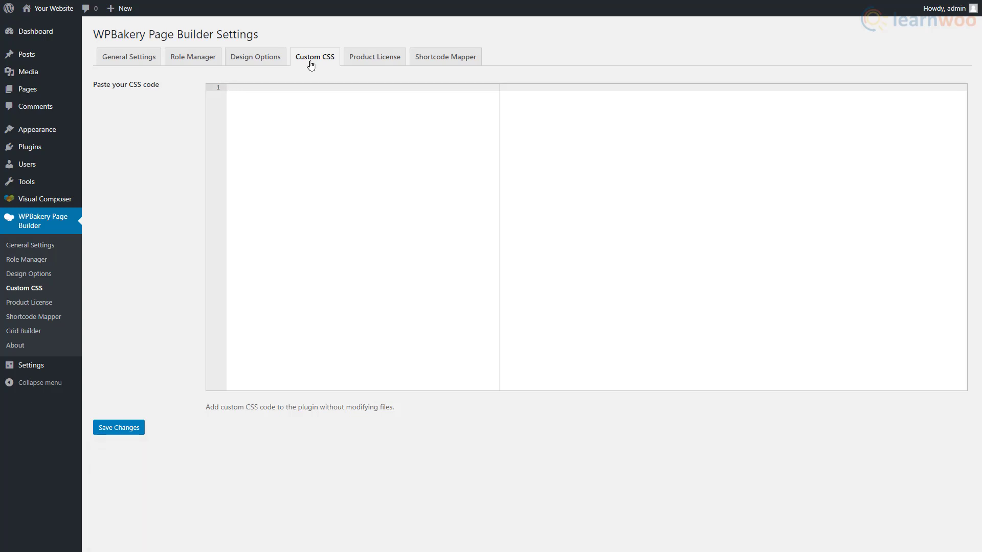
Open the Shortcode Mapper and start a new empty Map Shortcode form
left_click(449, 59)
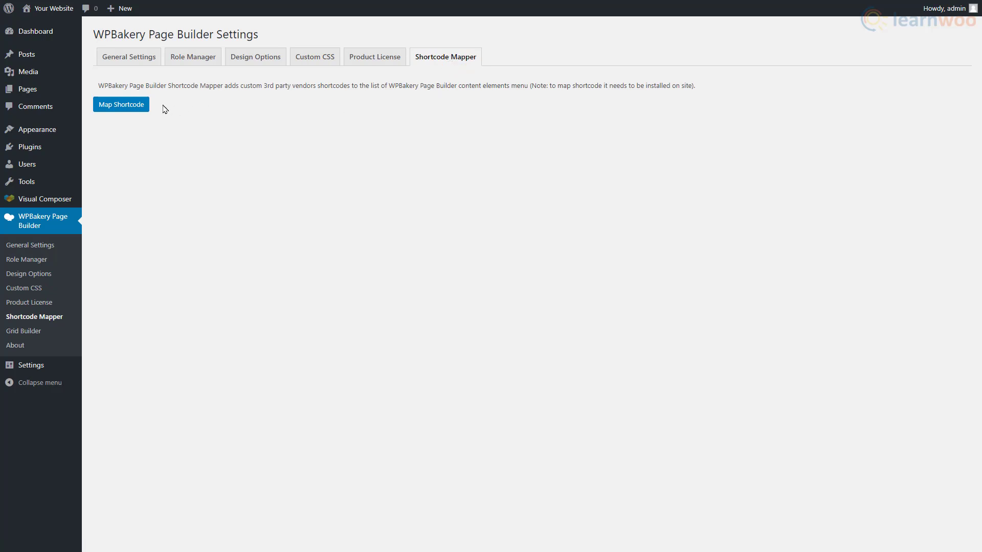
left_click(137, 105)
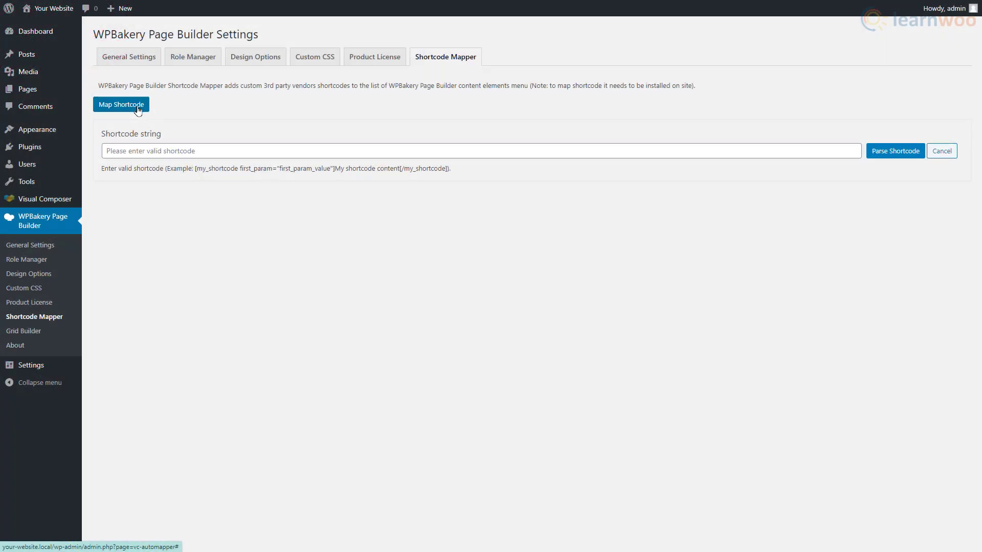
Create a new untitled post from Posts > Add New in the front-end editor
mouse_move(51, 56)
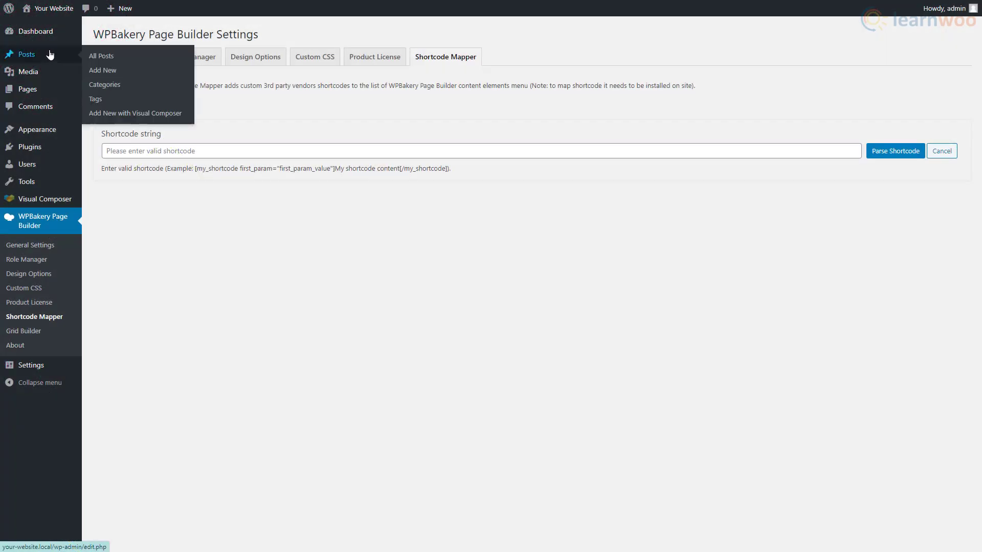
left_click(127, 74)
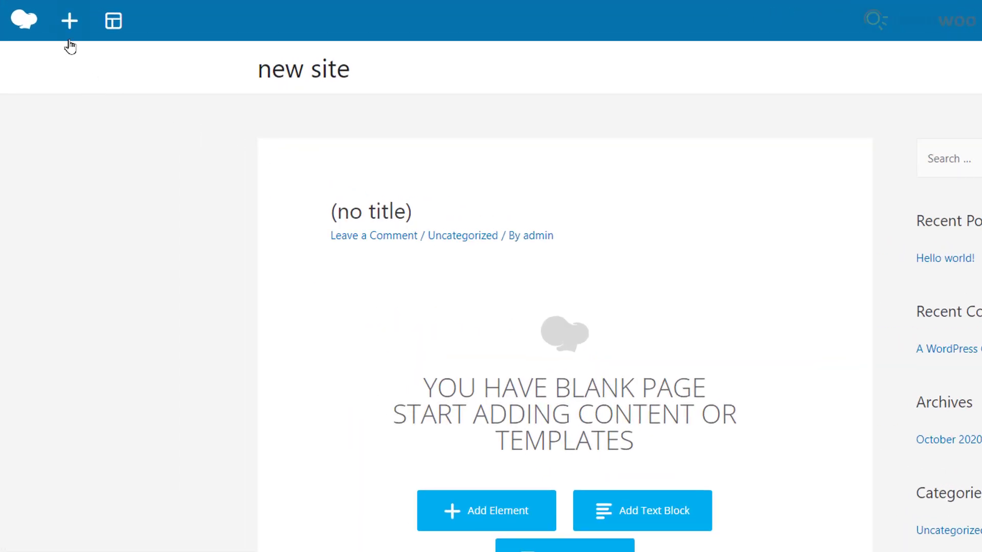
left_click(71, 39)
key("Escape")
left_click(110, 29)
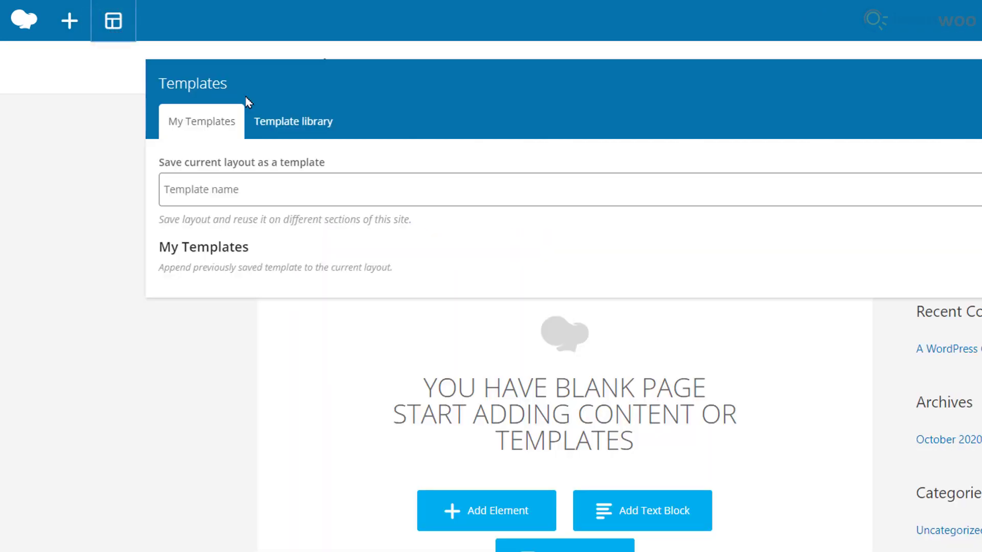
left_click(275, 122)
key("Escape")
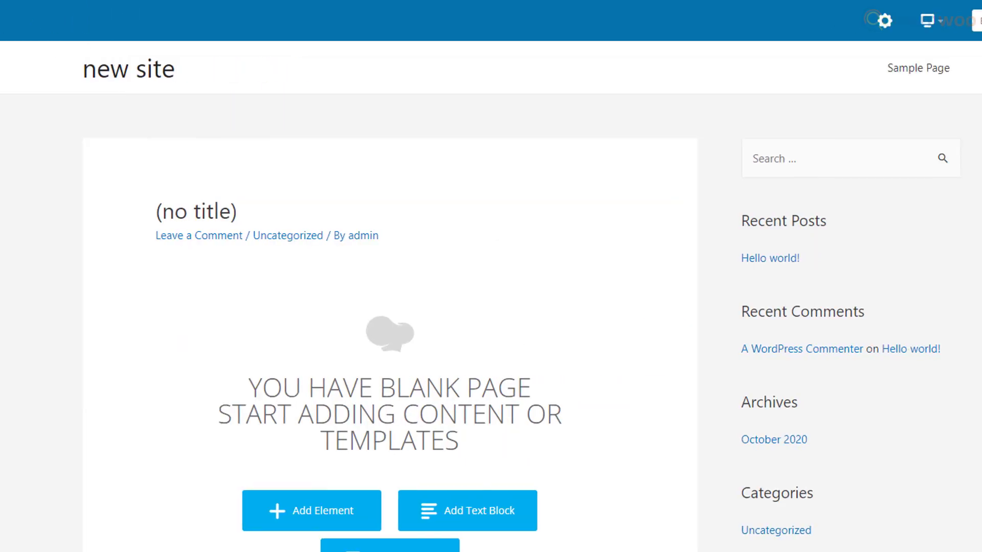
left_click(636, 32)
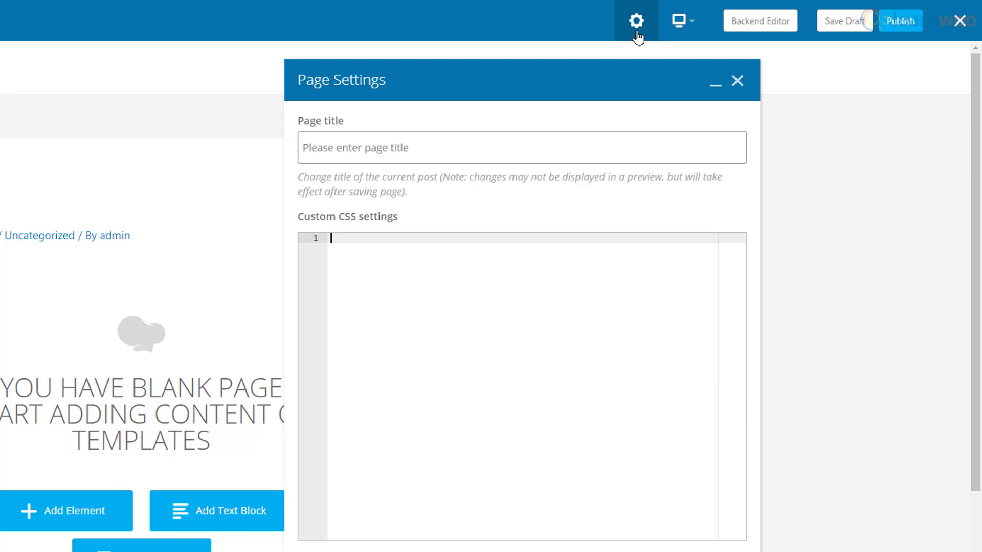
left_click(738, 82)
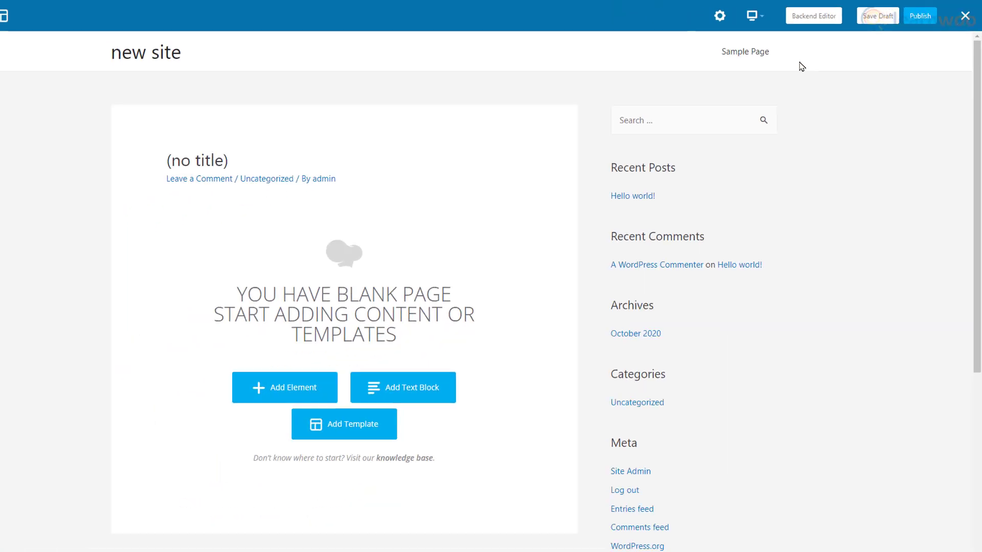
mouse_move(753, 22)
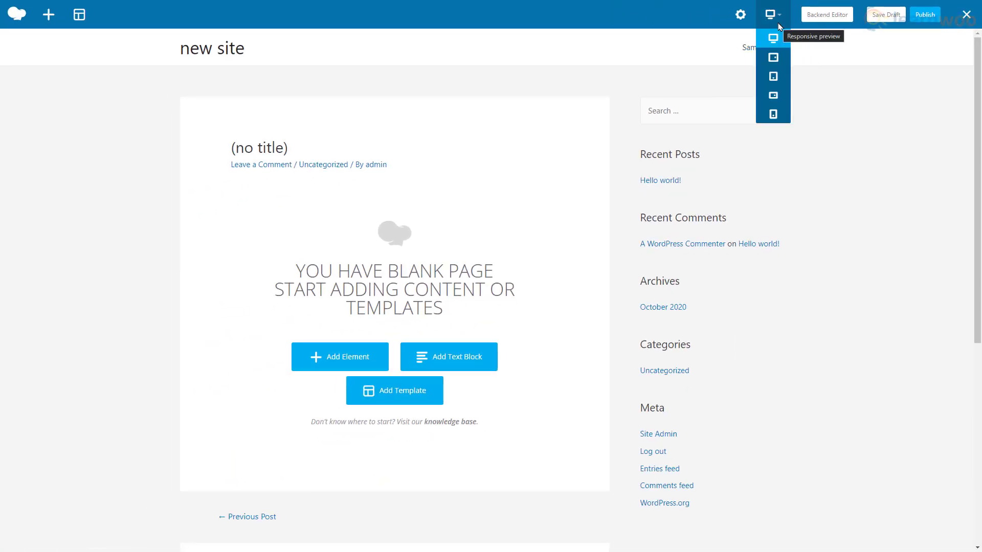
left_click(775, 77)
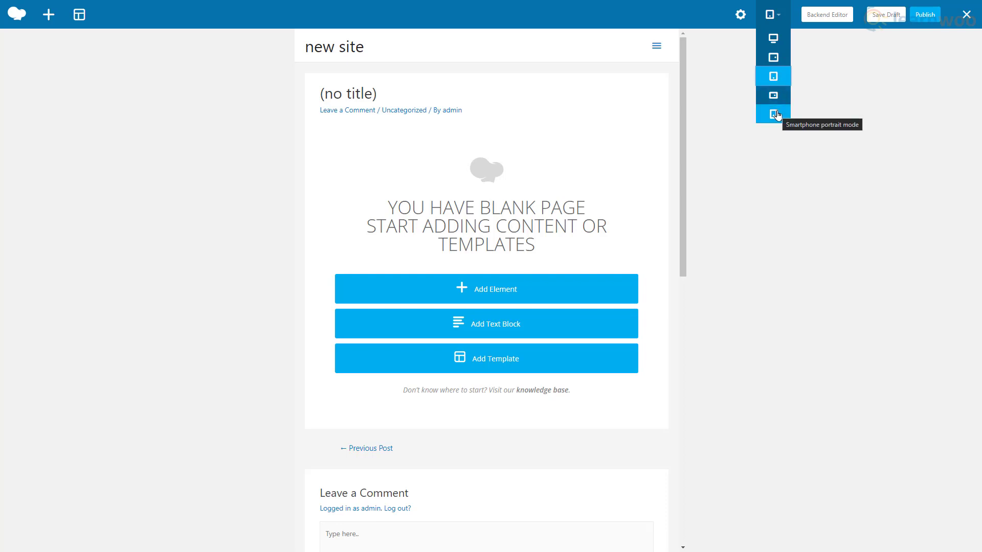
left_click(775, 115)
left_click(773, 38)
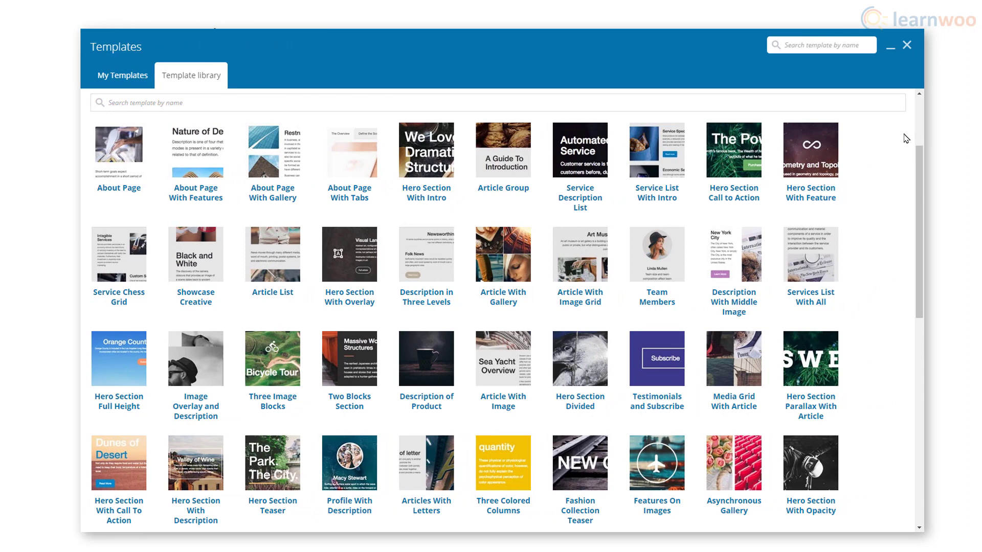
Scroll through the Template library's grid of ready-made layouts
scroll(906, 138, "down", 5)
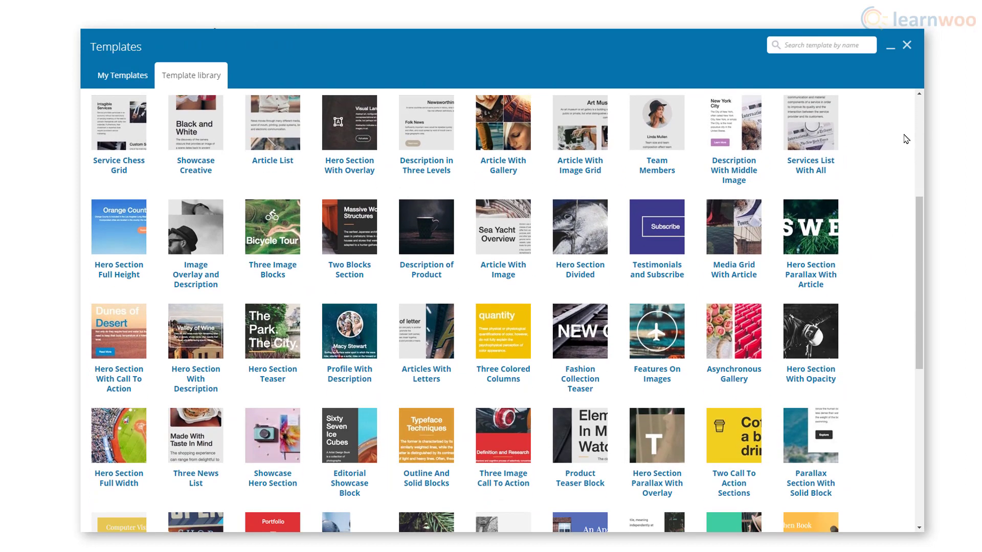
scroll(905, 138, "down", 3)
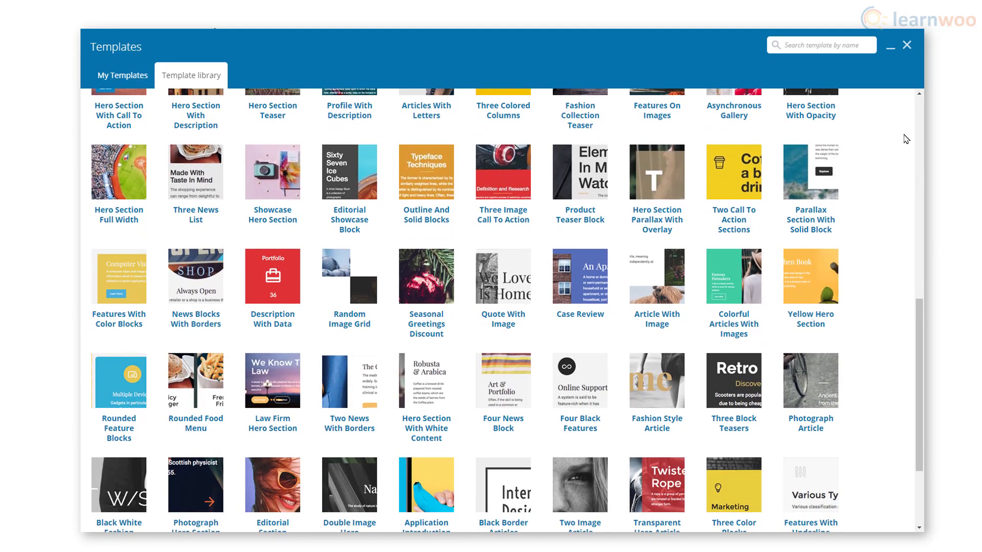
scroll(905, 138, "down", 3)
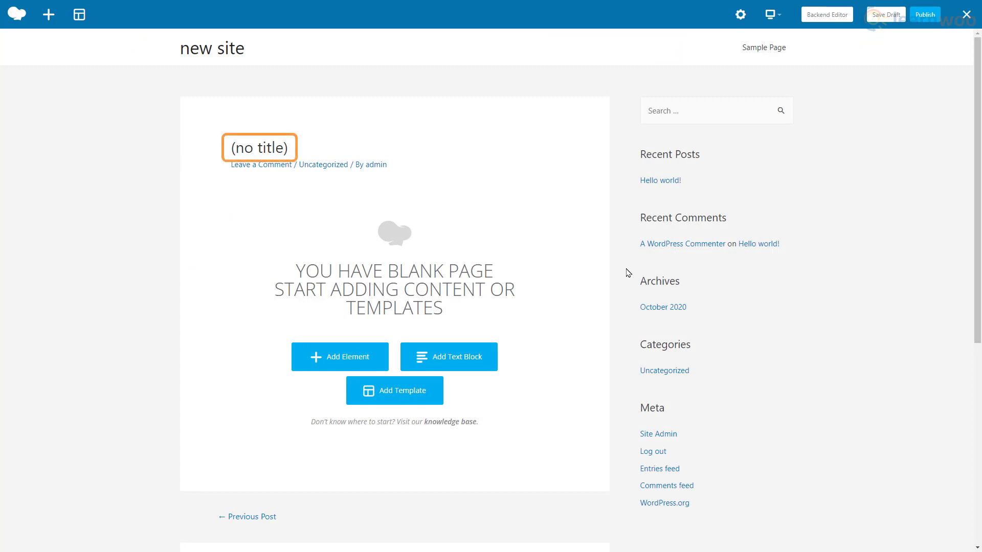
Enter 'Page Title' as the post title in Page Settings and save it
left_click(262, 146)
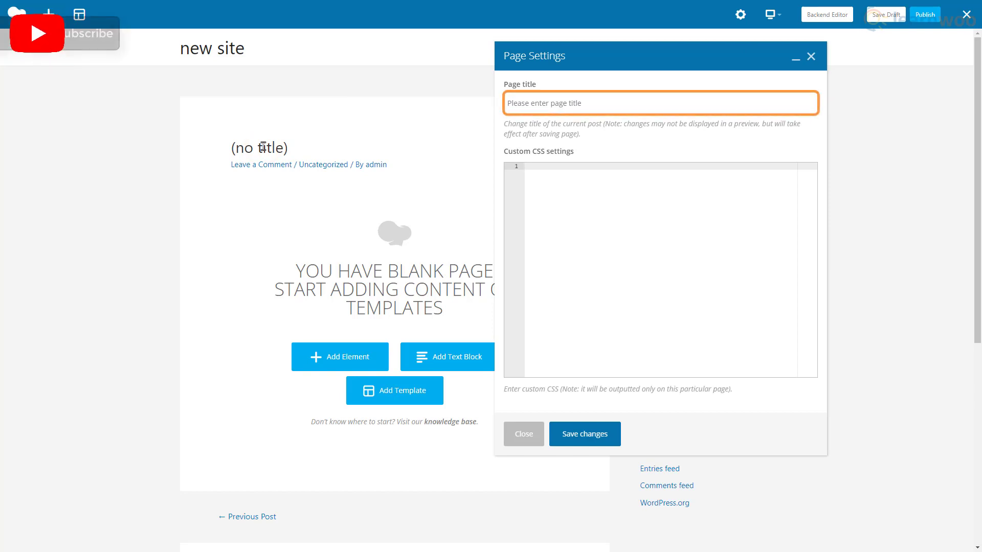
left_click(540, 107)
type("P")
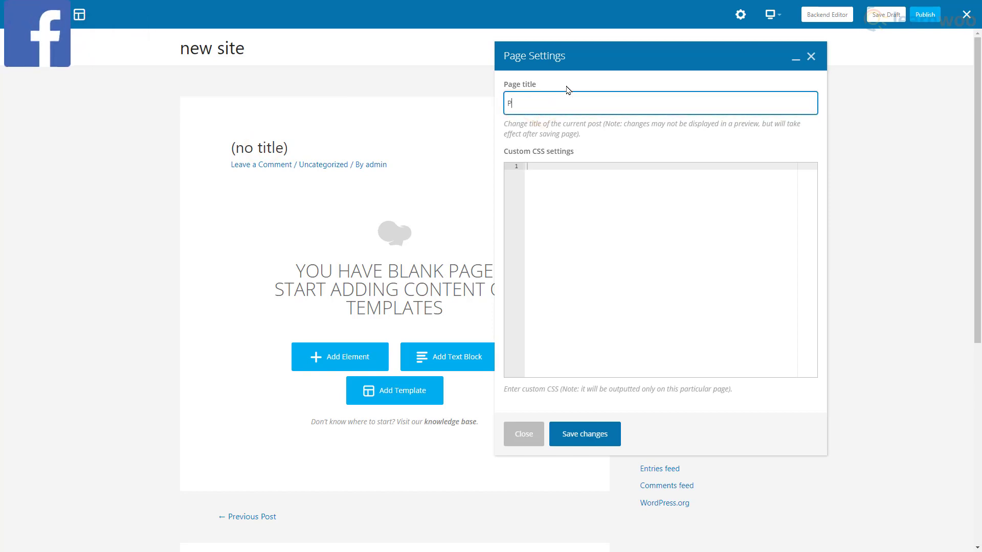
type("age Title")
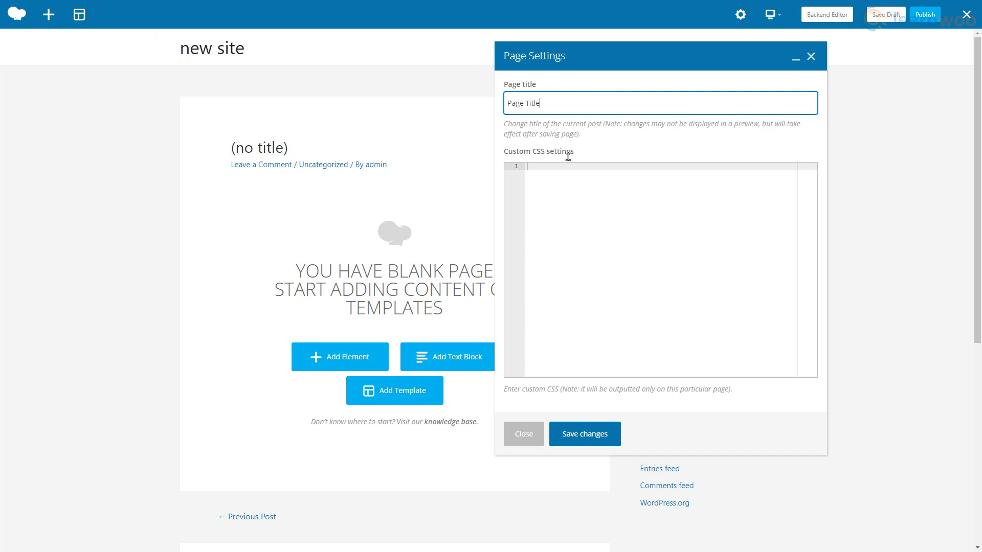
left_click(566, 441)
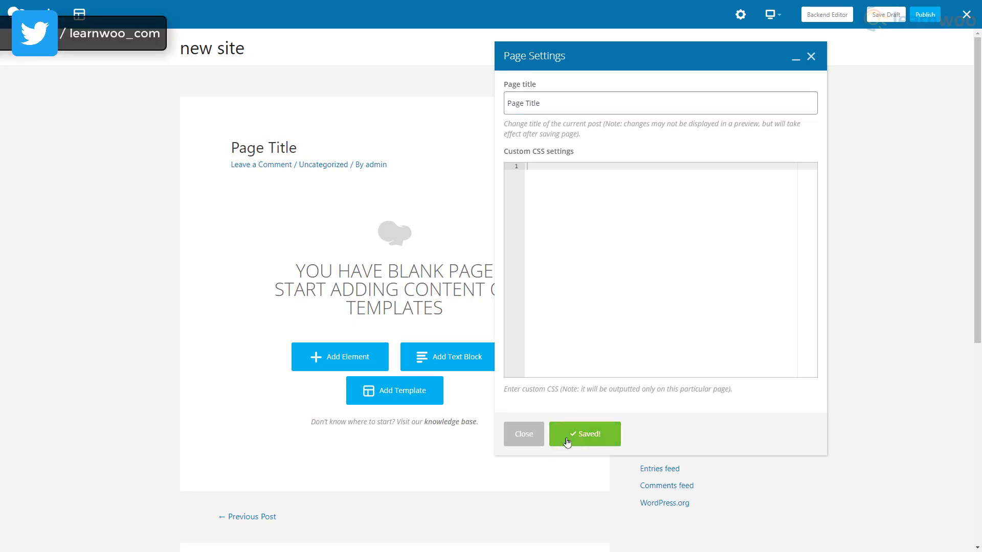
left_click(538, 439)
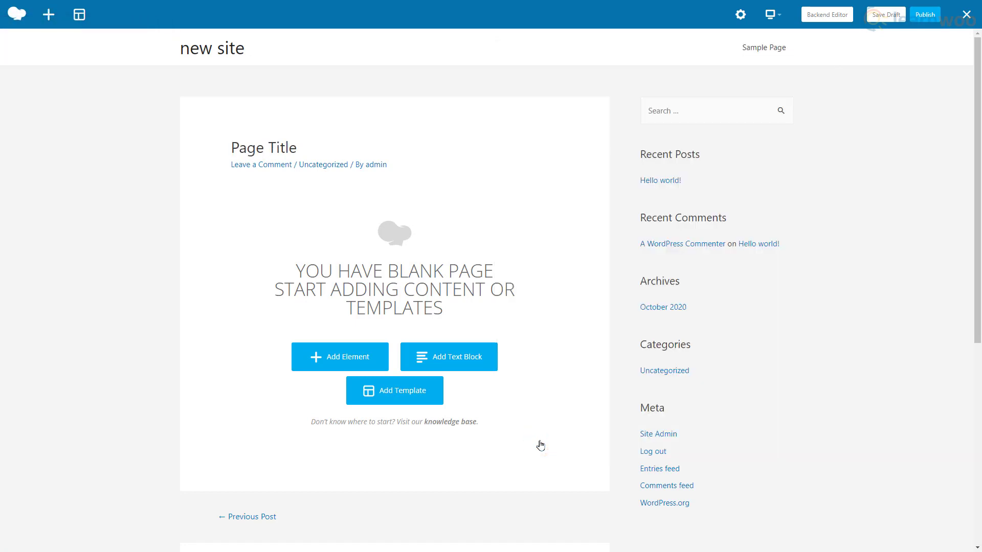
Add a single image element using Image-Copy.png from the media library, captioned 'Image Caption.'
left_click(329, 363)
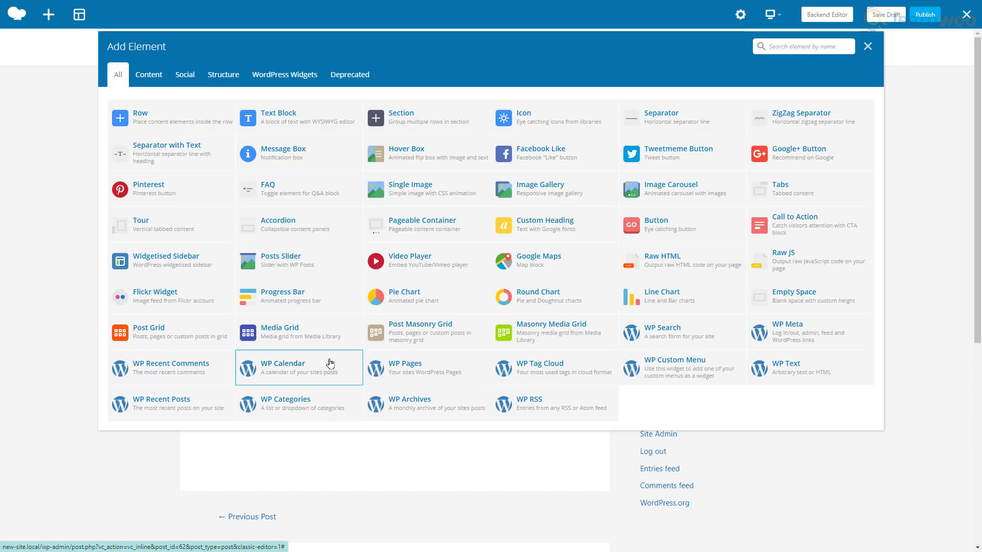
left_click(425, 200)
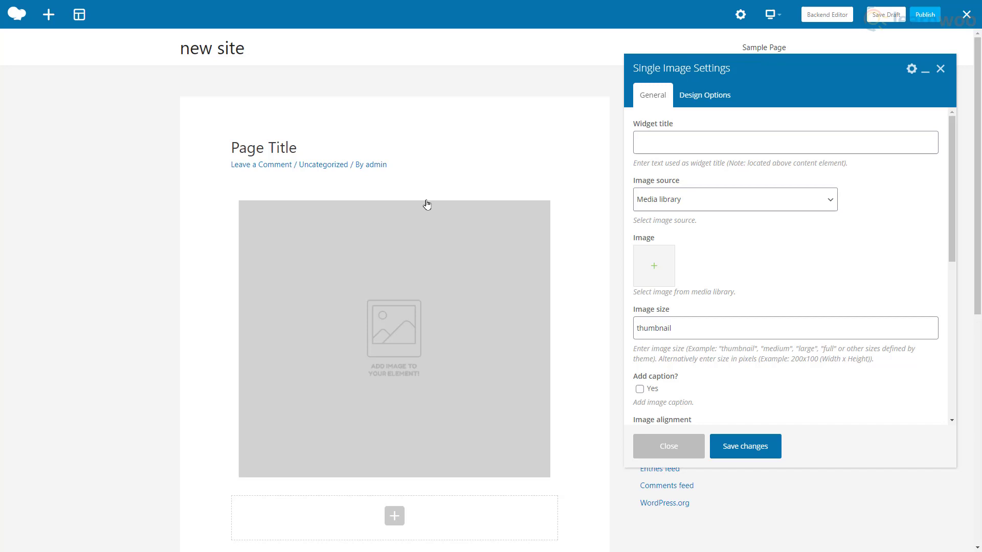
left_click(764, 205)
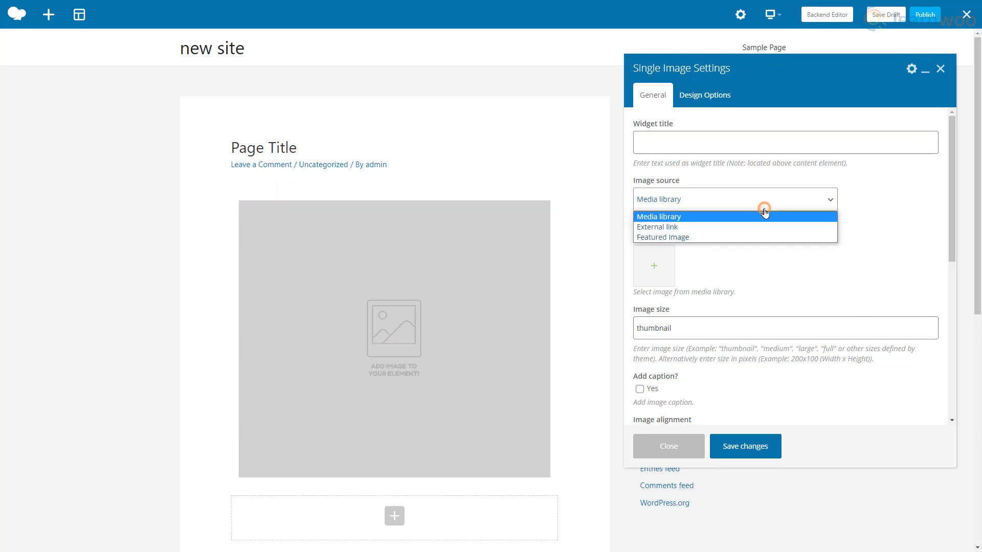
left_click(765, 219)
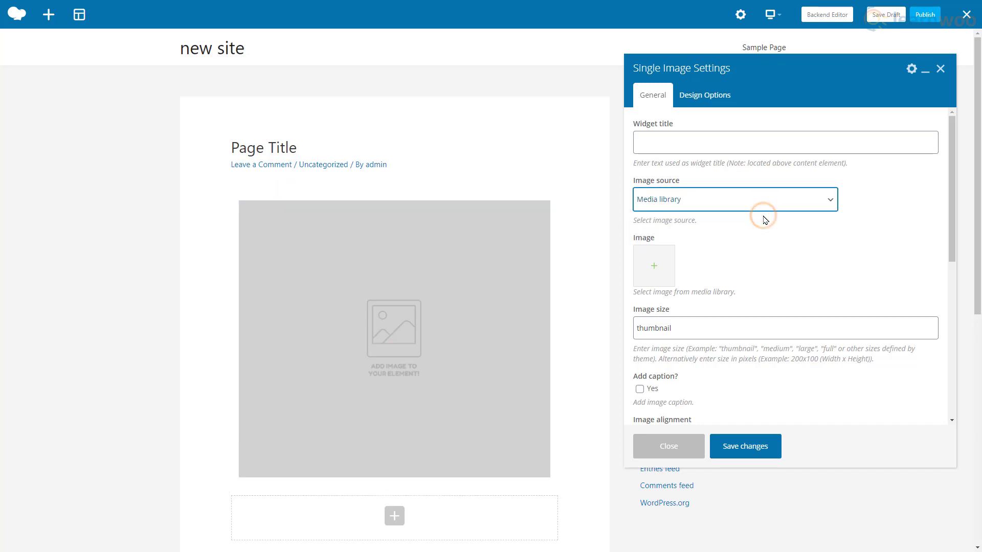
left_click(655, 267)
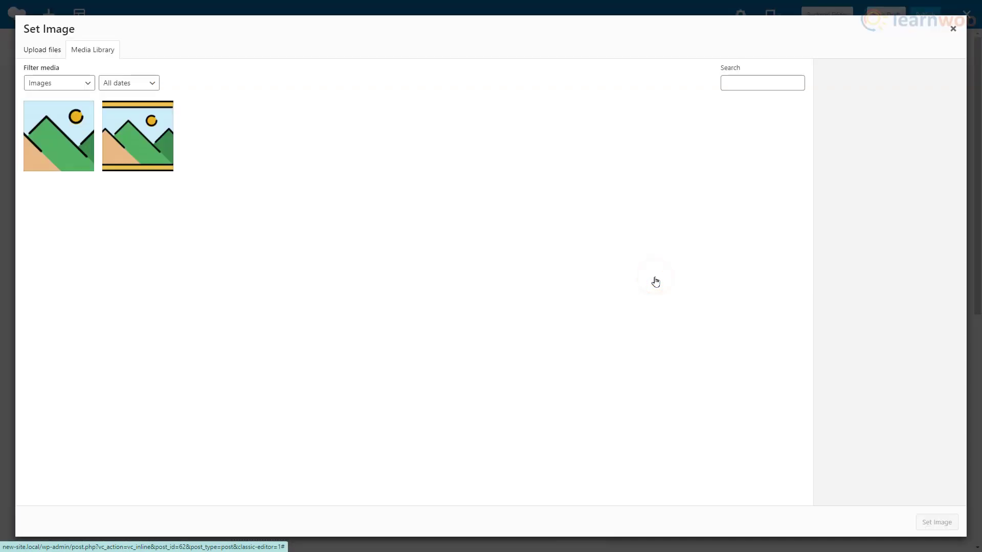
left_click(71, 161)
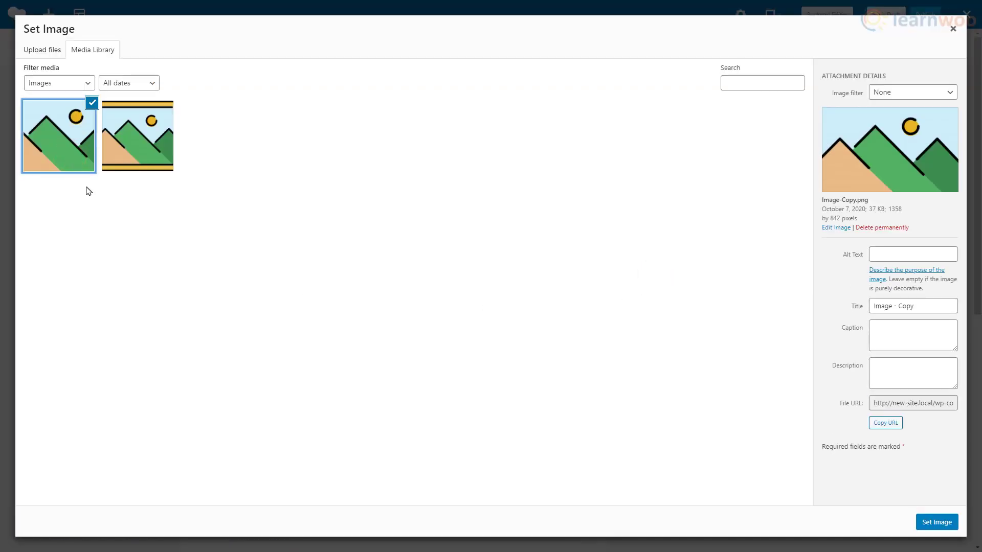
left_click(916, 336)
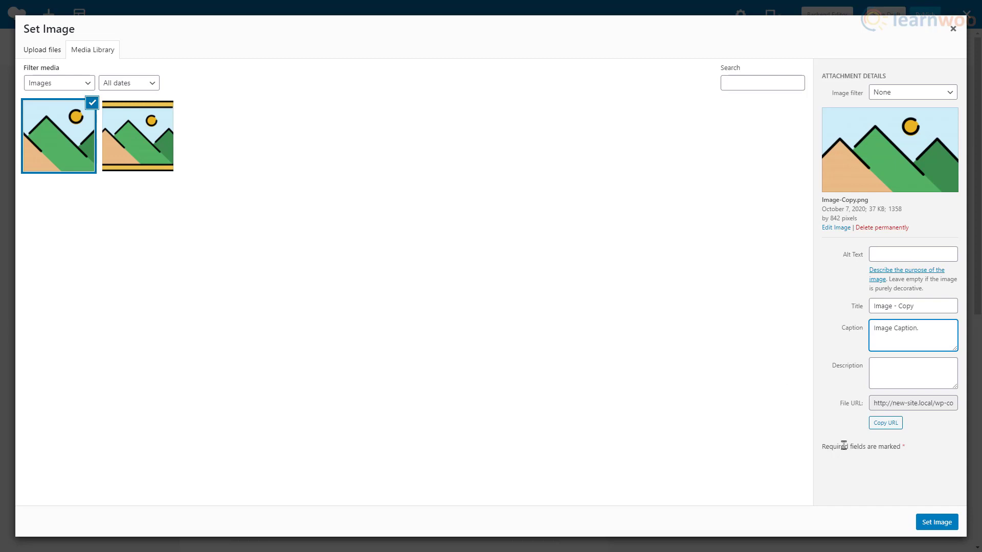
left_click(941, 525)
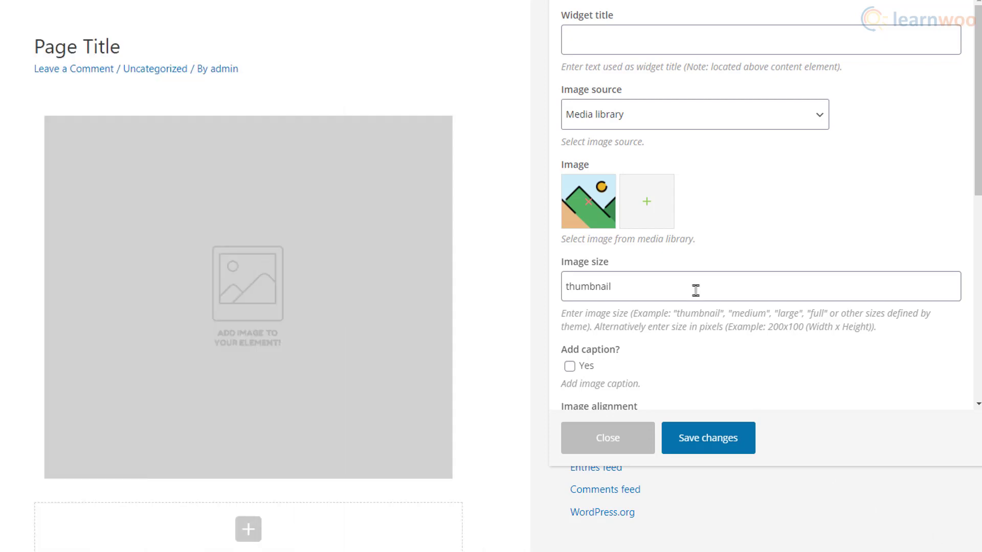
Set the image size to large, enable its caption, centre it and apply Shadow style
left_click(694, 289)
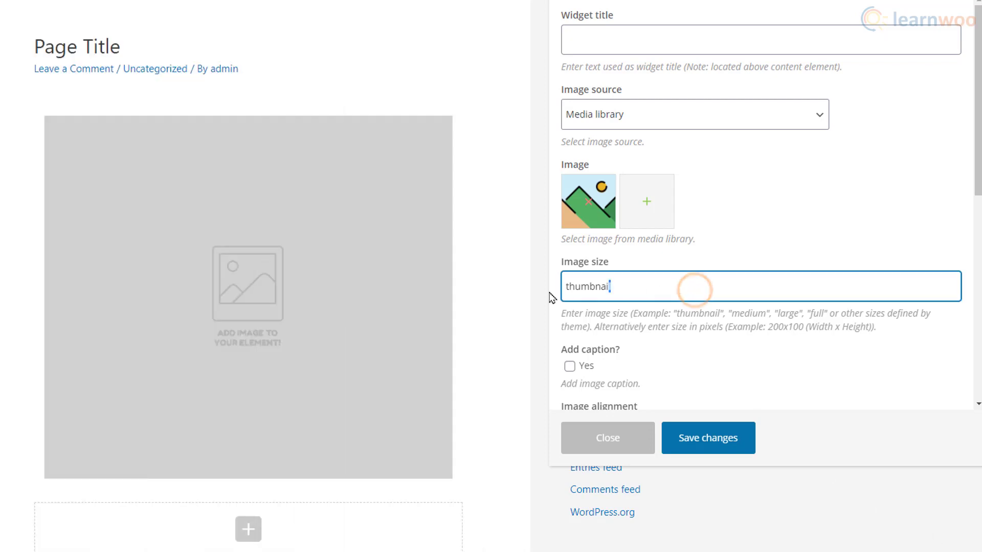
key("ctrl+a")
type("lar")
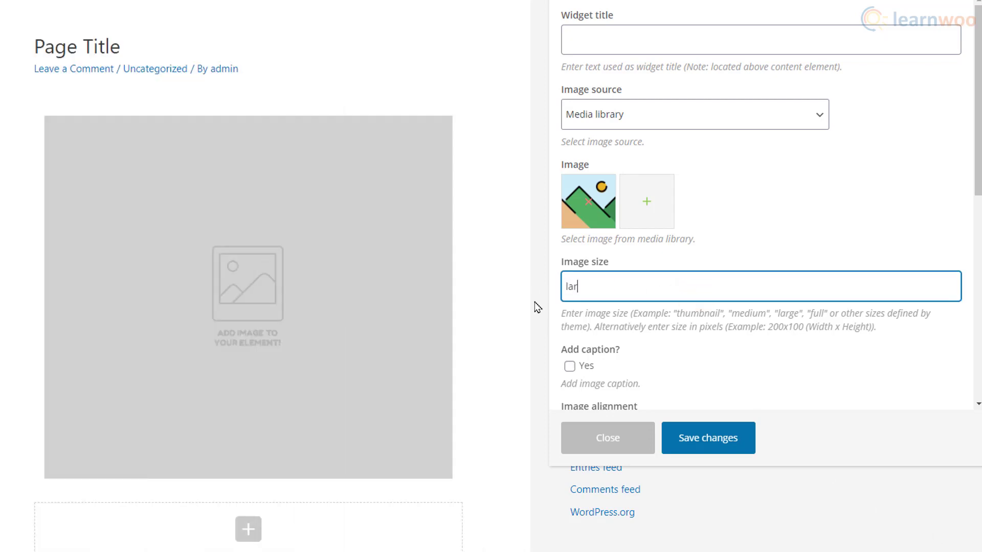
left_click(721, 434)
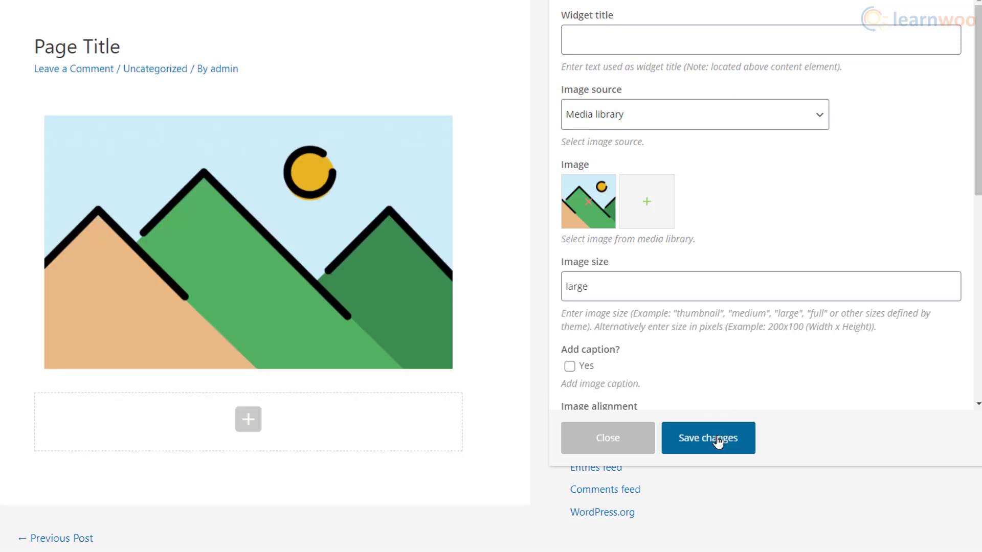
scroll(735, 351, "down", 5)
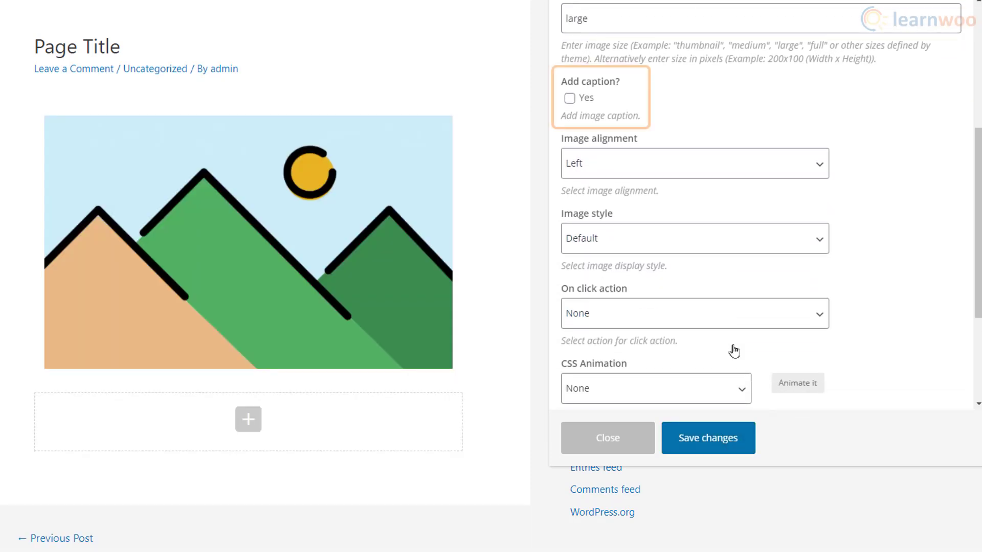
left_click(570, 101)
left_click(636, 173)
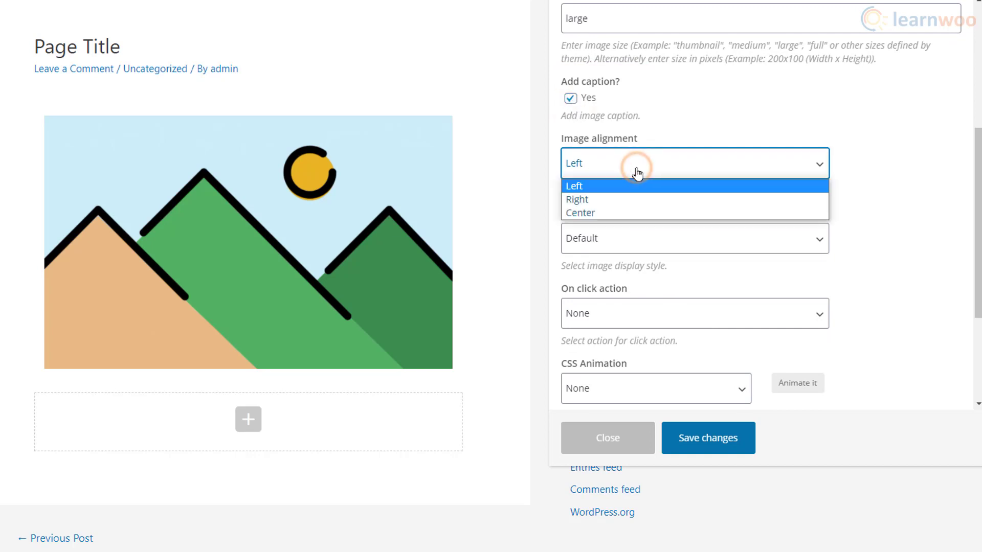
left_click(645, 213)
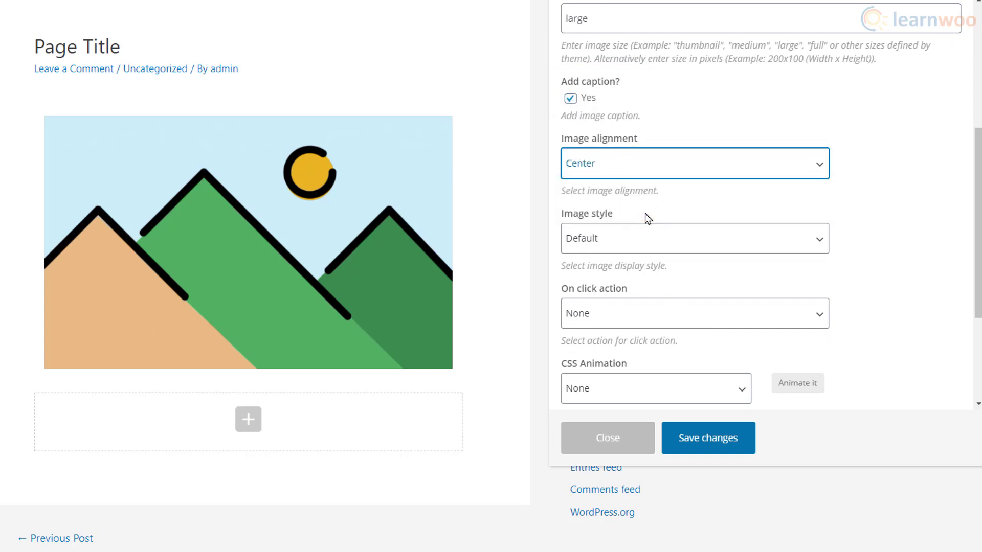
left_click(650, 238)
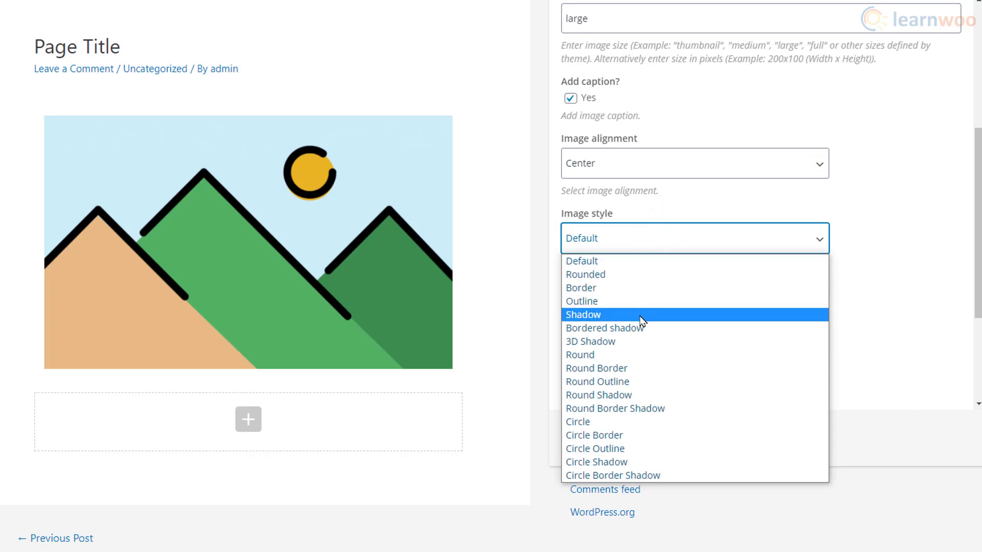
left_click(642, 317)
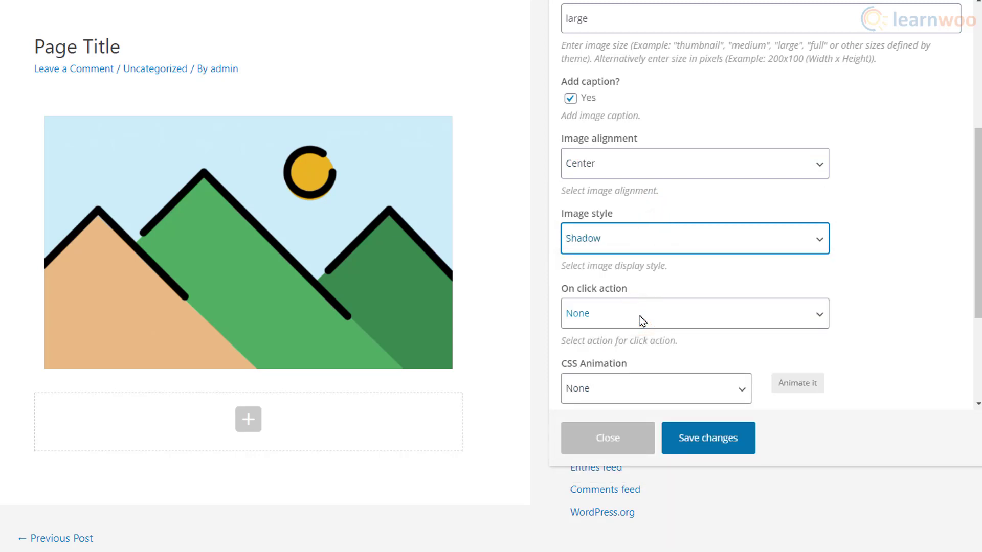
Link the image to its large version in a new window, add fadeInUp animation, and save
left_click(642, 320)
left_click(657, 350)
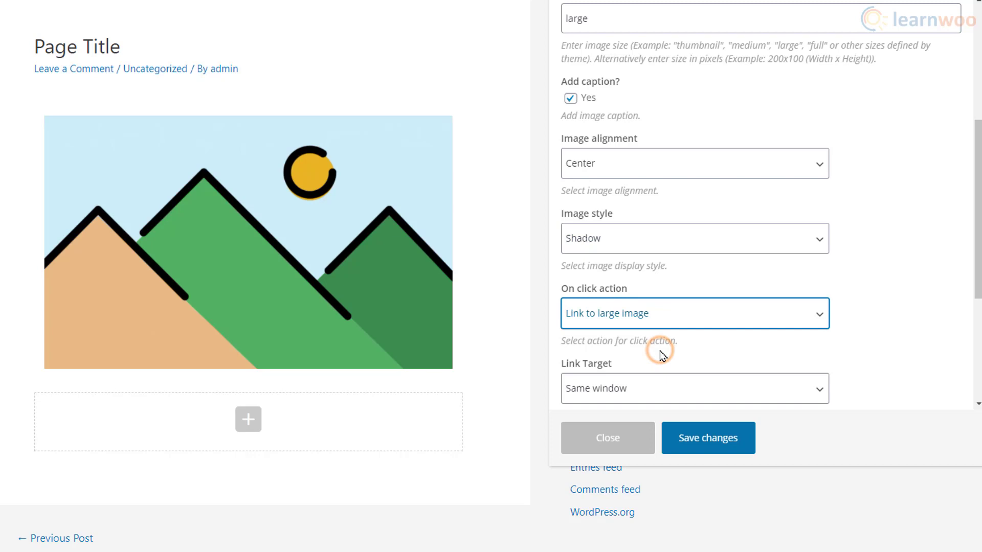
scroll(661, 356, "down", 3)
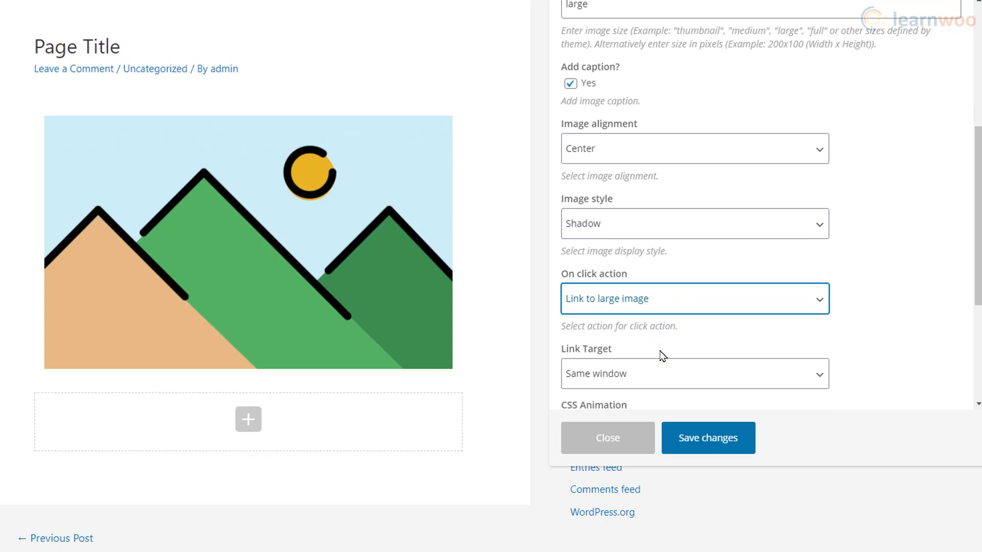
left_click(651, 236)
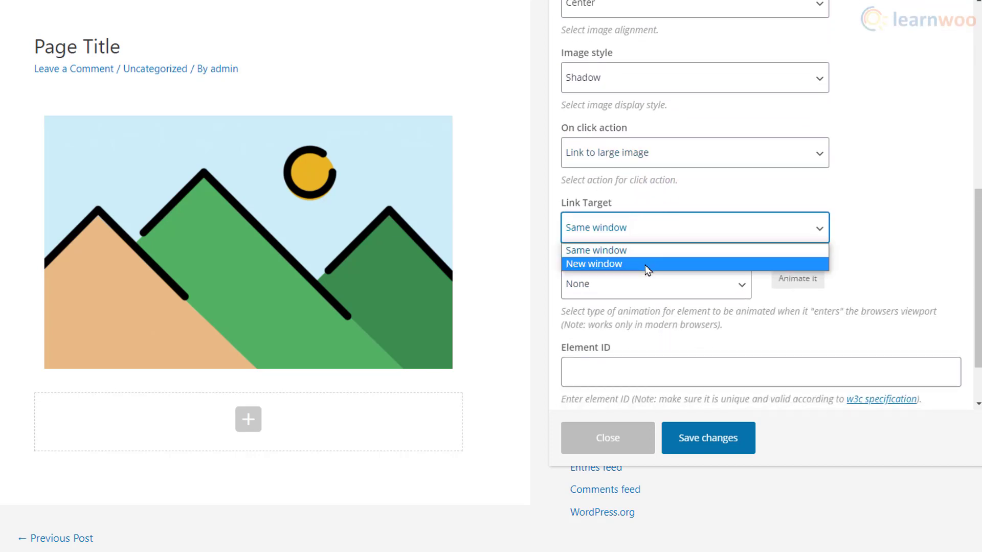
left_click(646, 264)
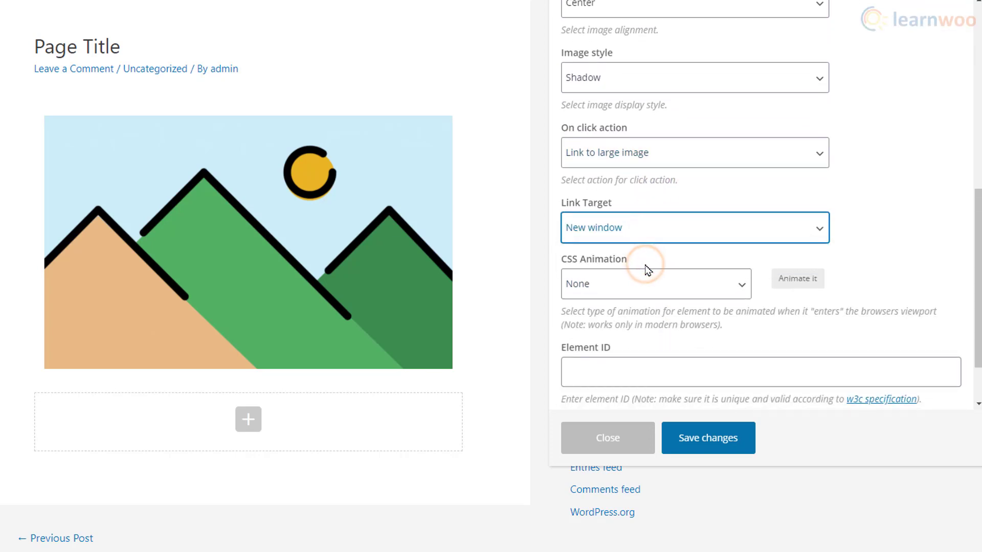
left_click(715, 296)
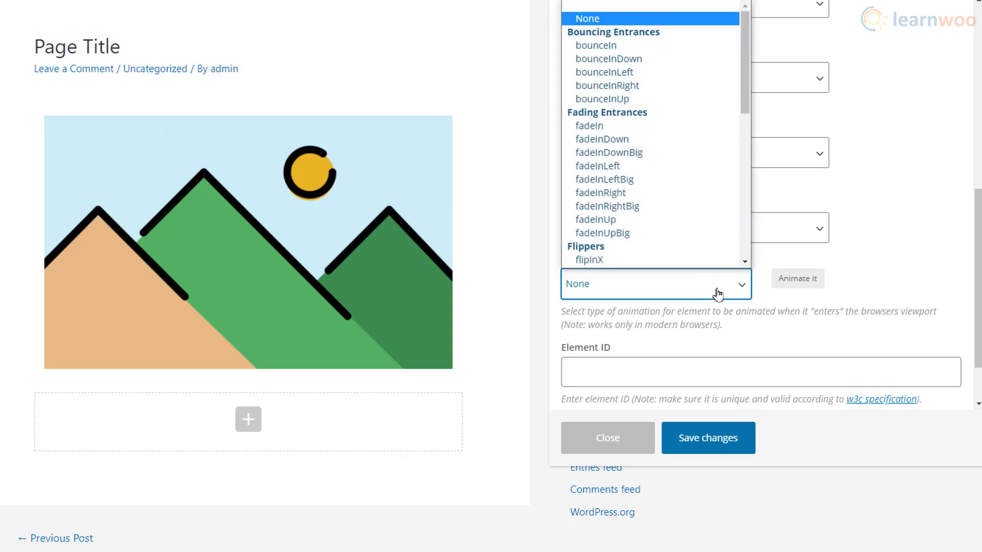
left_click(653, 214)
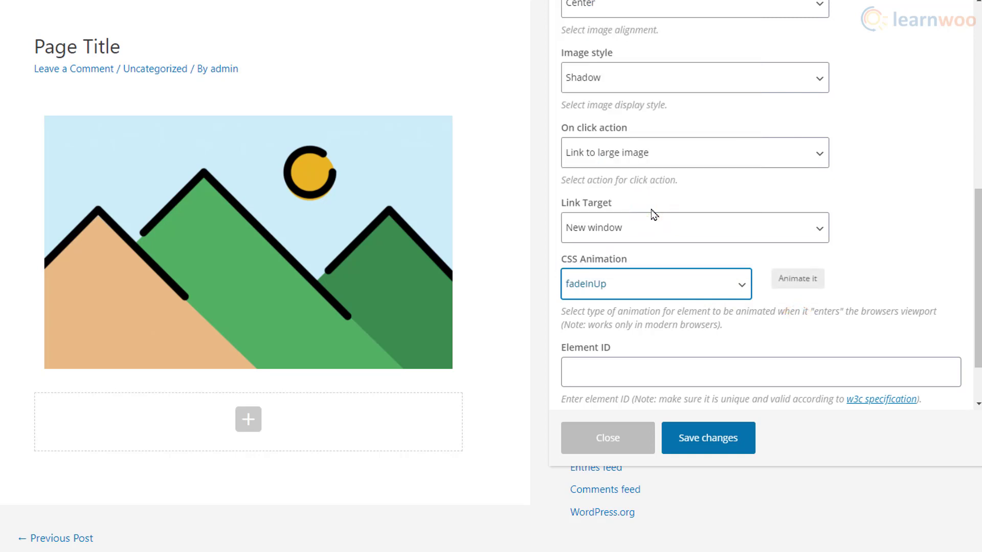
left_click(710, 439)
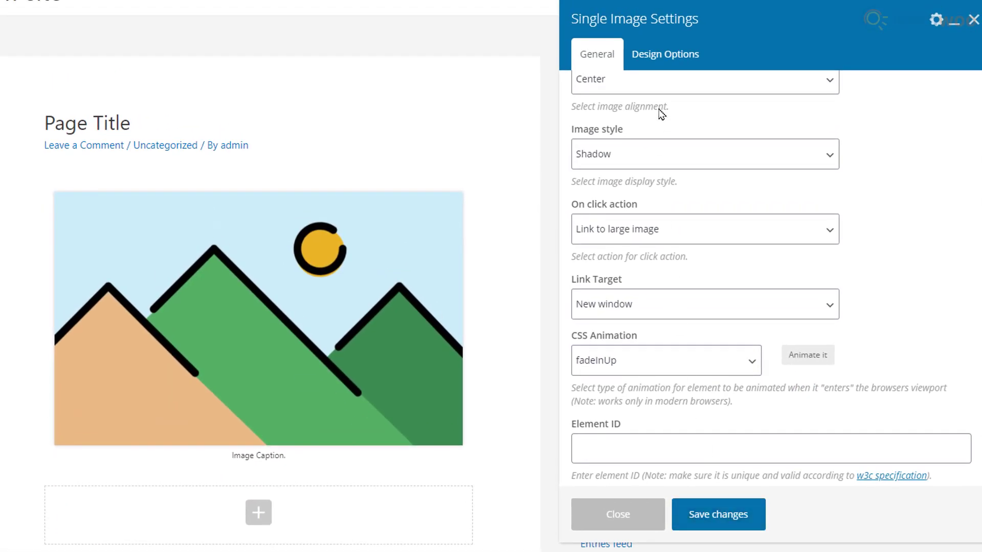
In Design Options, choose a blue solid border with a 30px corner radius
left_click(664, 61)
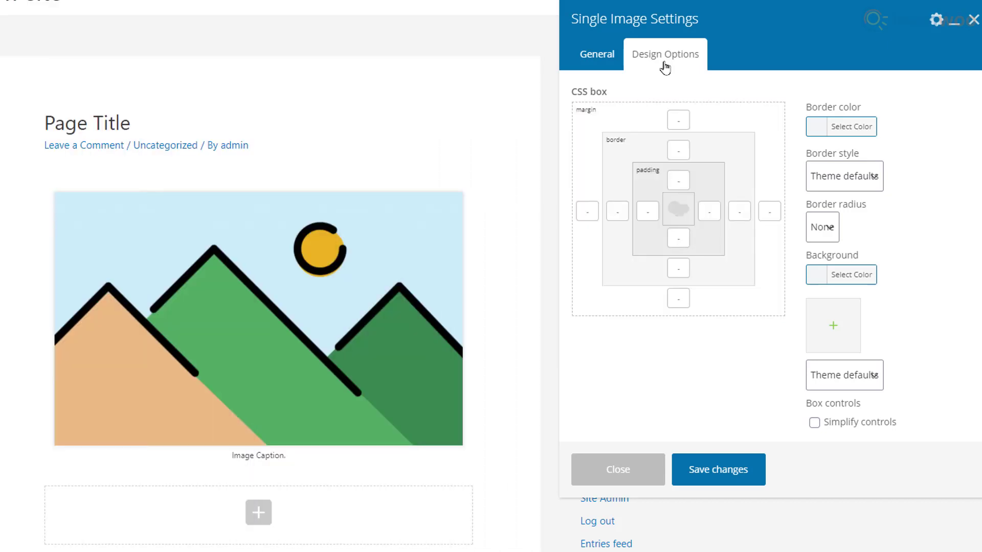
left_click(838, 126)
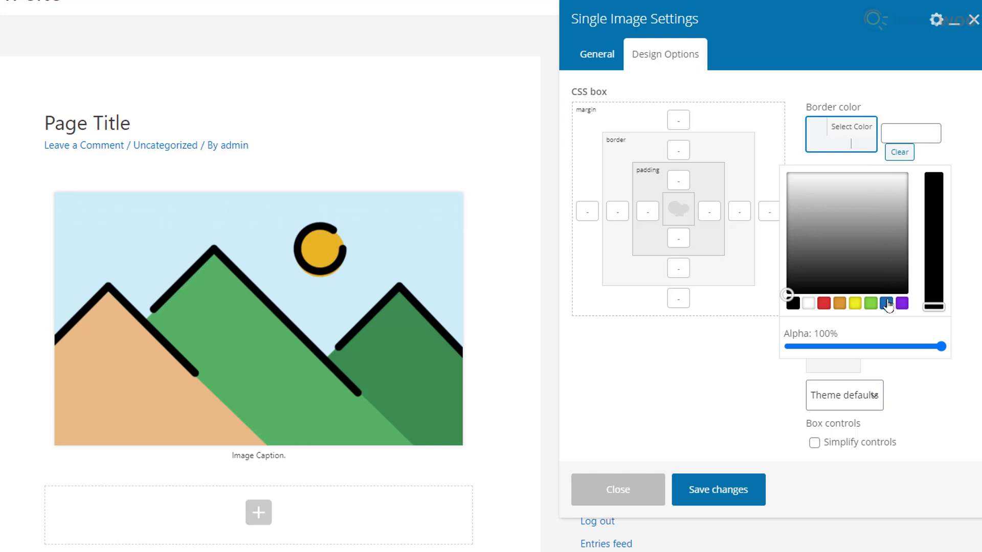
left_click(887, 304)
left_click(963, 257)
left_click(884, 190)
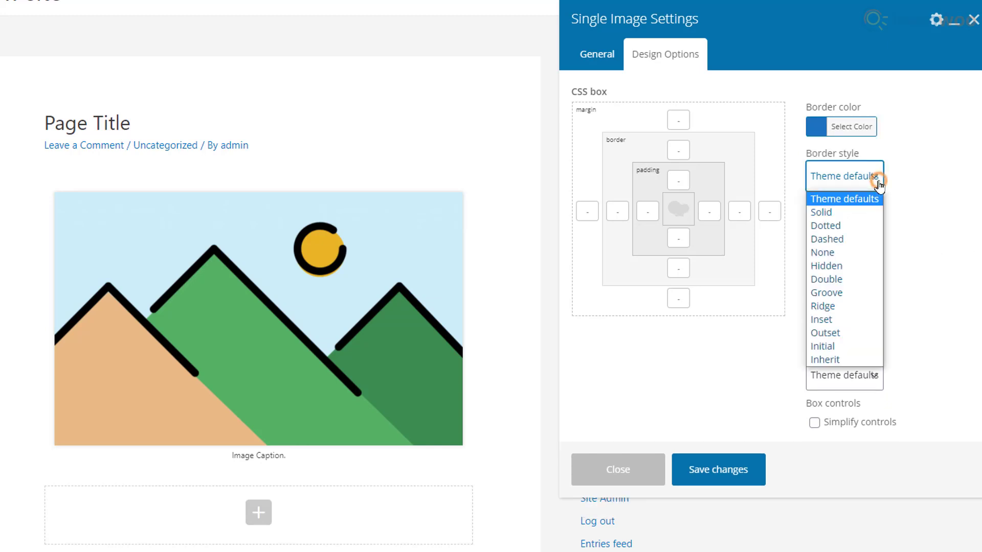
left_click(857, 213)
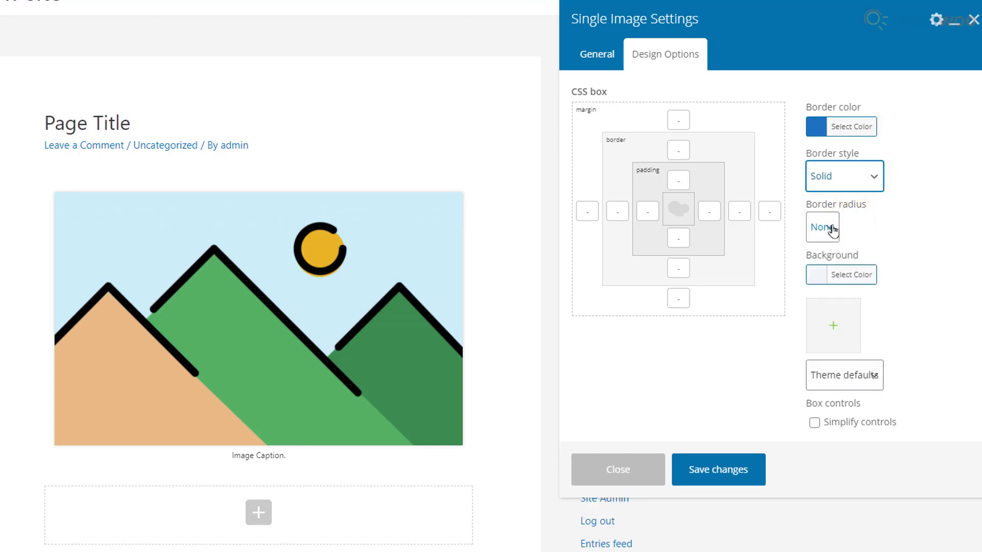
left_click(832, 229)
left_click(828, 383)
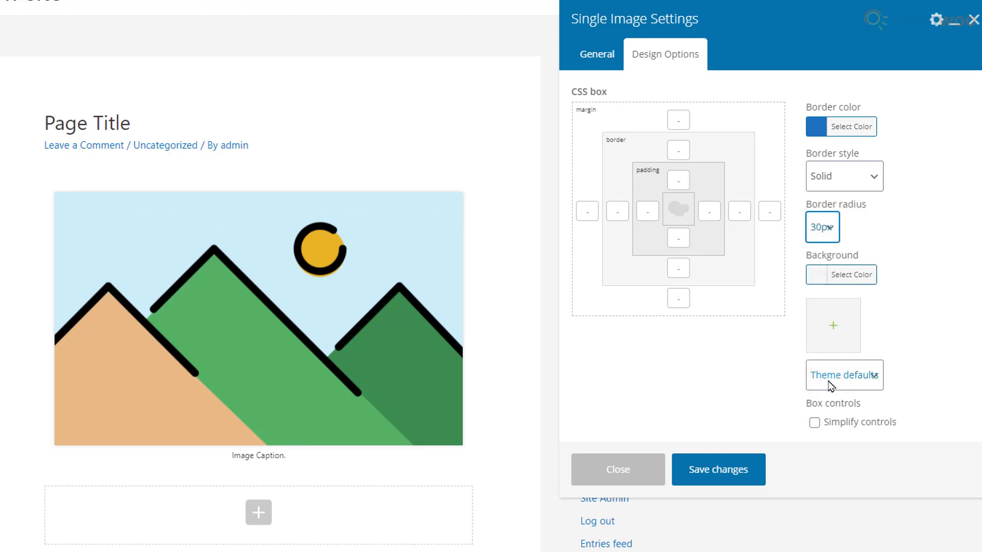
Set the left, bottom, right and top border widths to 10 and save
left_click(619, 211)
type("10")
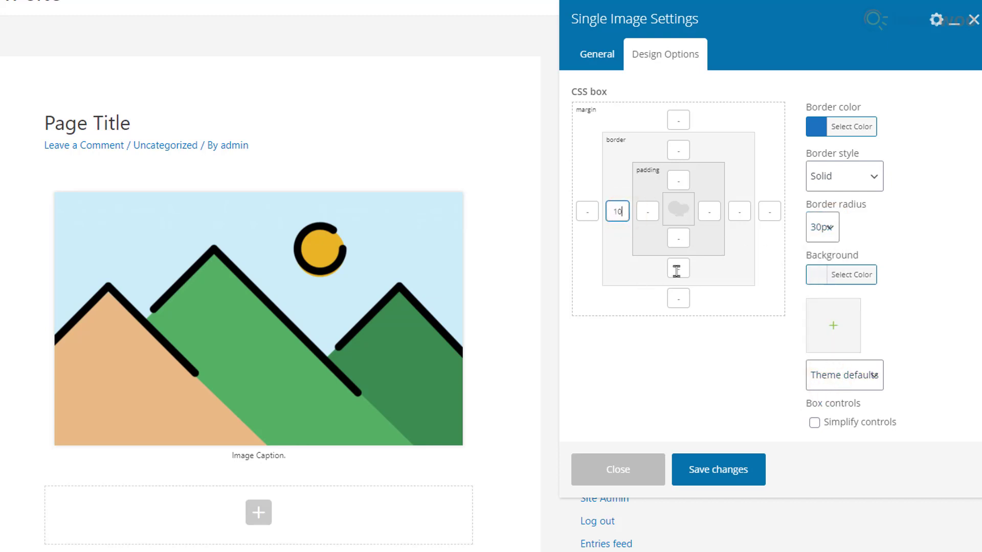
left_click(676, 269)
type("10")
left_click(738, 211)
type("10")
left_click(673, 148)
type("10")
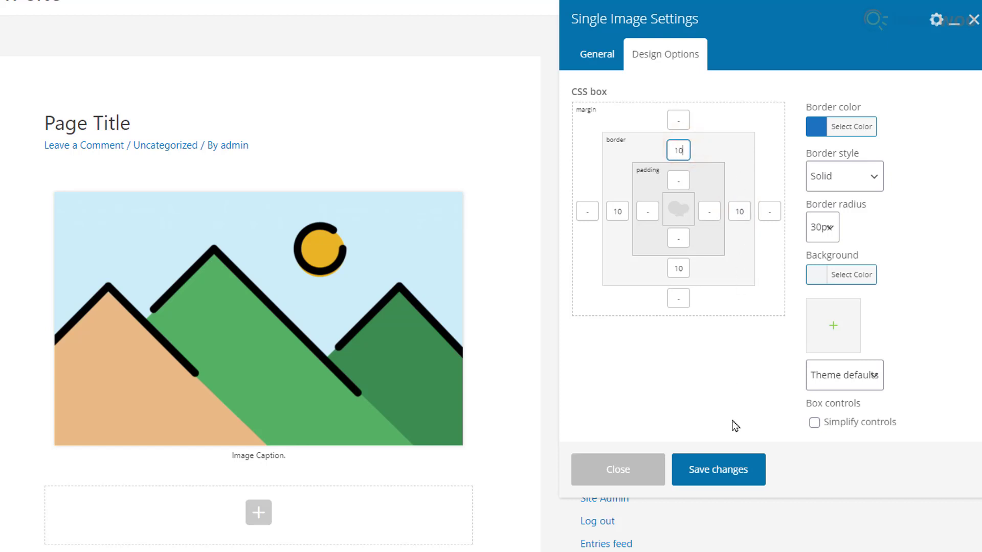
left_click(730, 471)
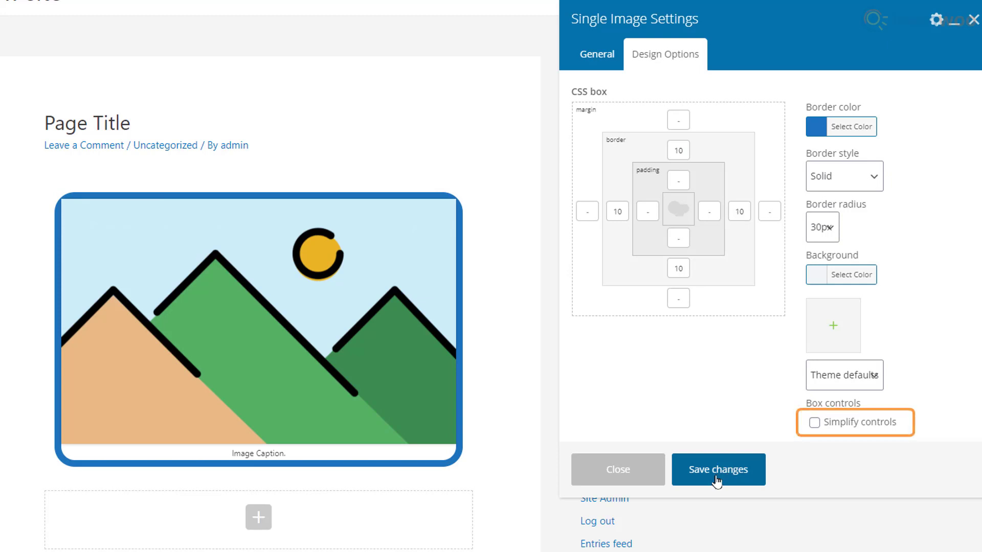
Give the image 20px padding on all sides and save
left_click(814, 423)
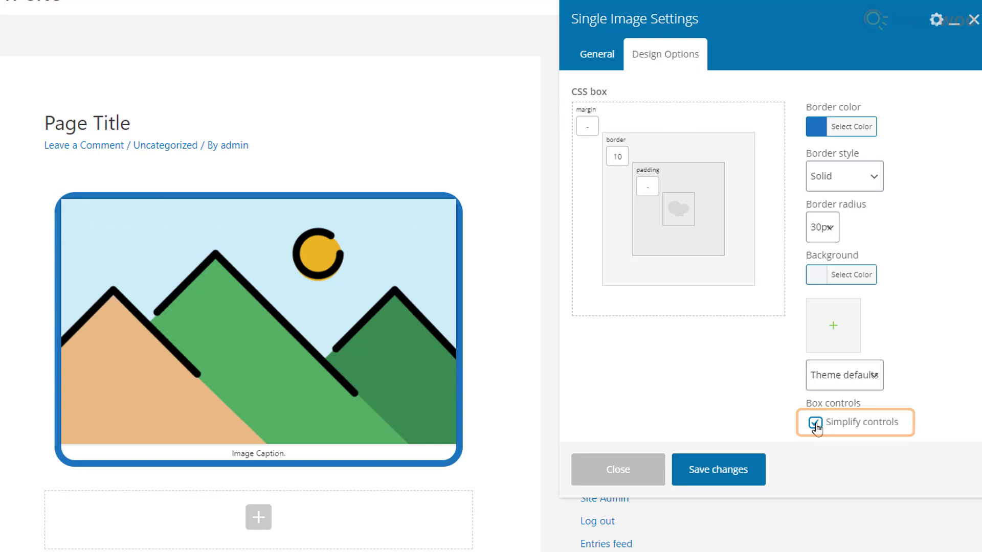
left_click(654, 188)
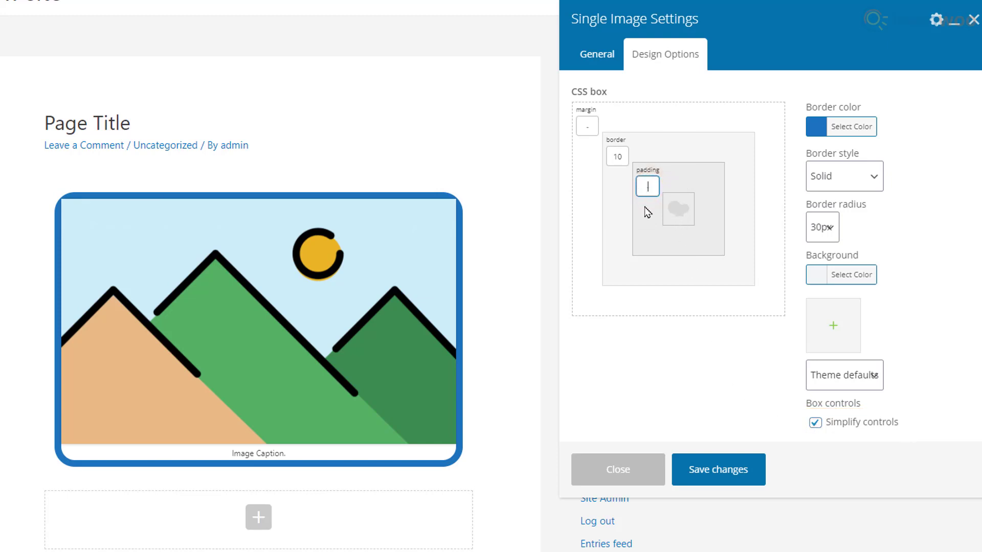
left_click(724, 470)
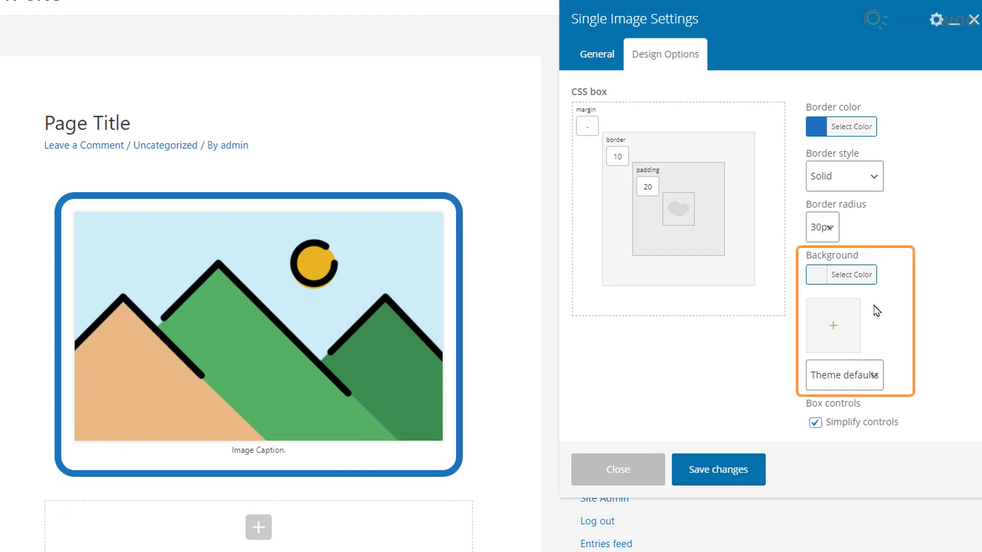
Set the image box background to a pale yellow (#eded9c) and save
left_click(864, 277)
left_click(853, 451)
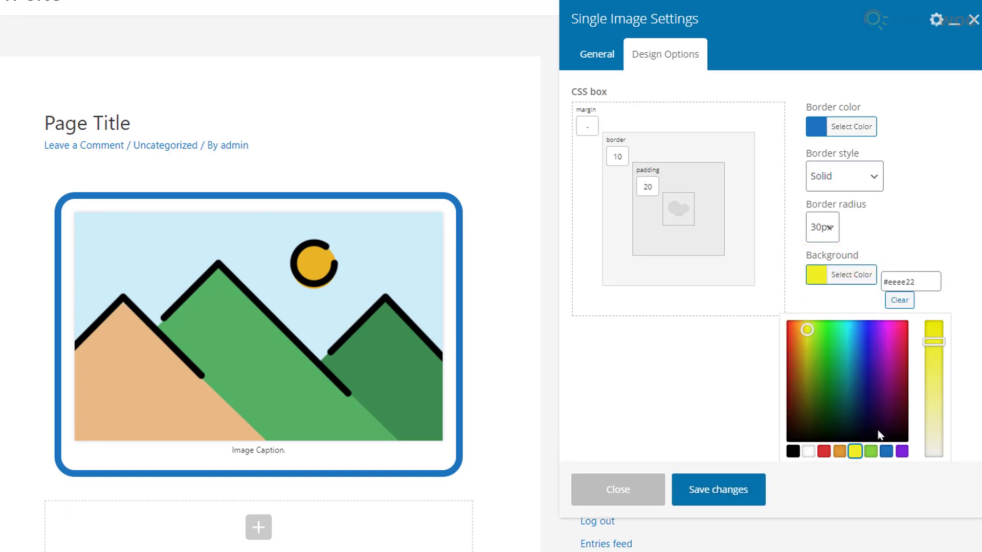
left_click_drag(933, 340, 937, 413)
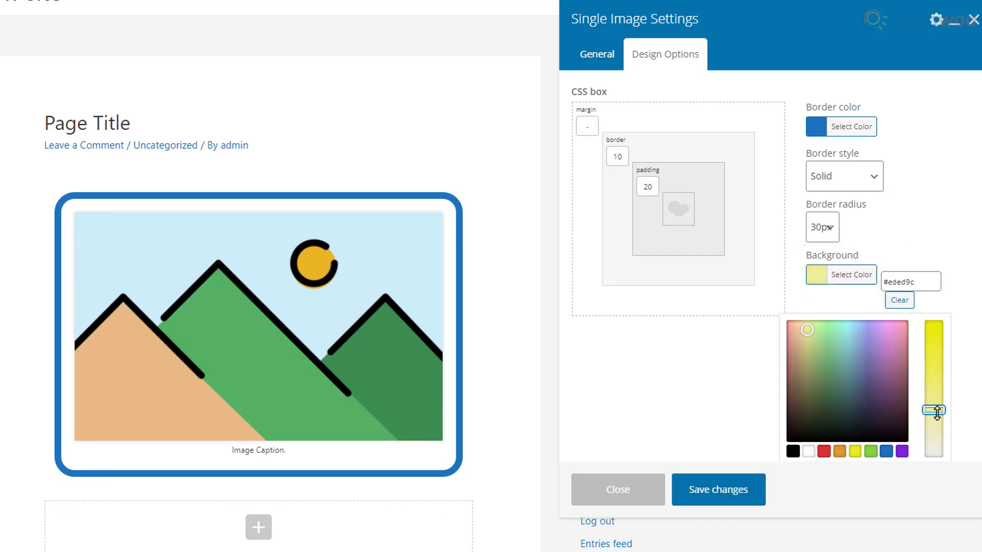
left_click(734, 503)
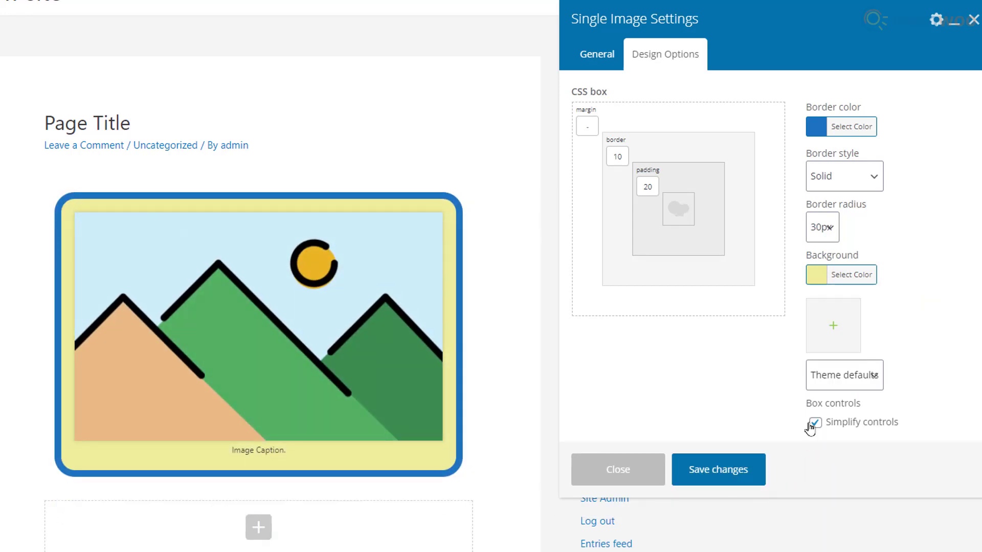
Turn off simplified spacing controls and set a 25 bottom margin, then save
left_click(811, 424)
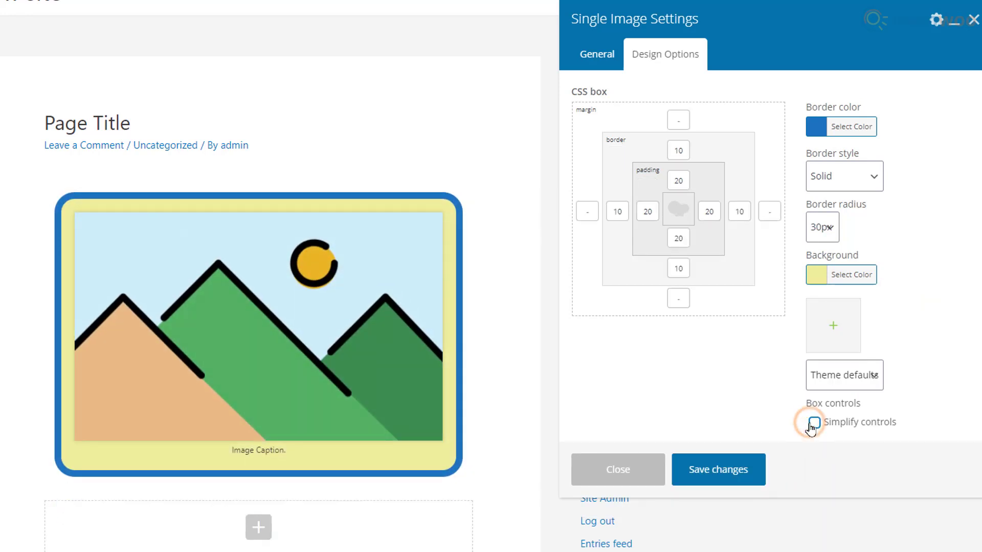
left_click(684, 301)
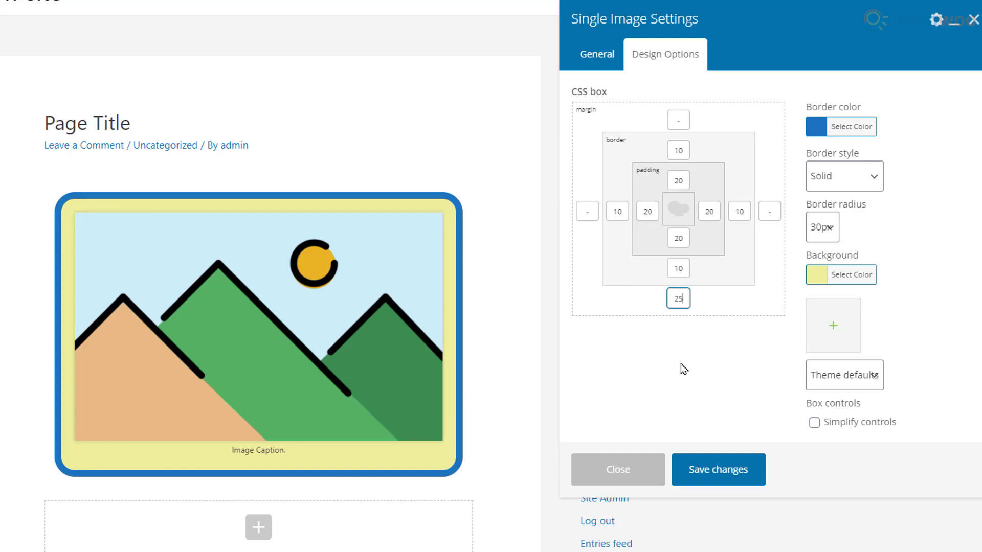
left_click(726, 469)
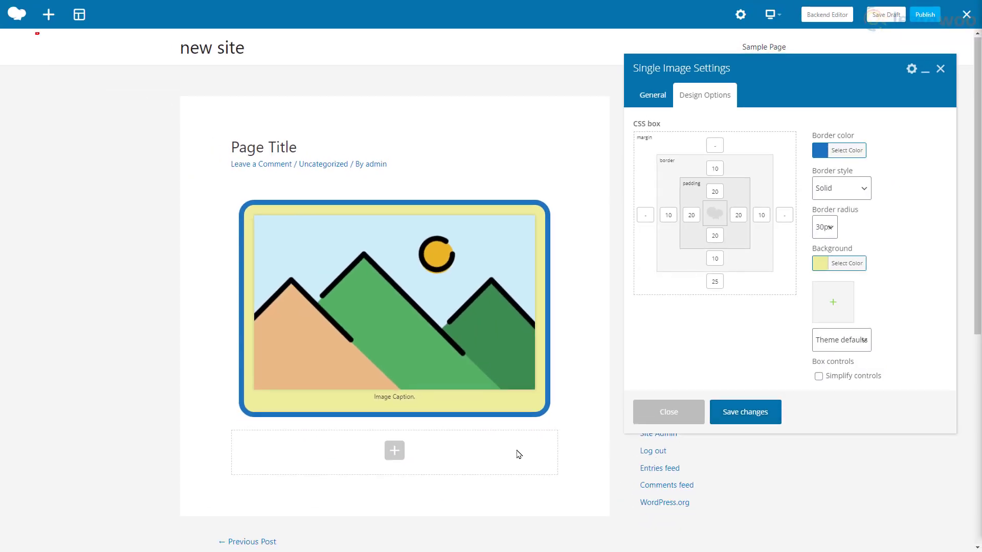
scroll(518, 454, "down", 2)
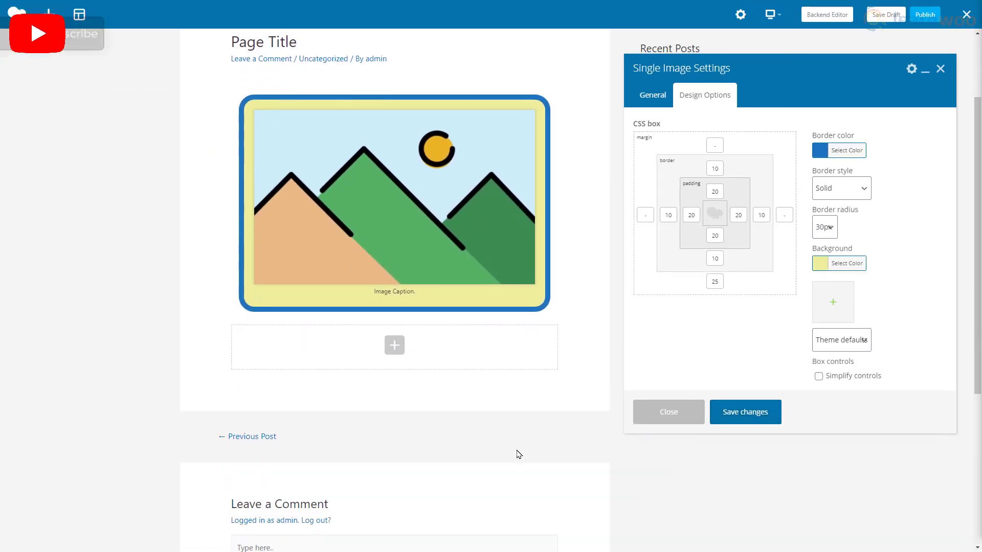
Add a new empty row and drag it into place below the image
left_click(395, 330)
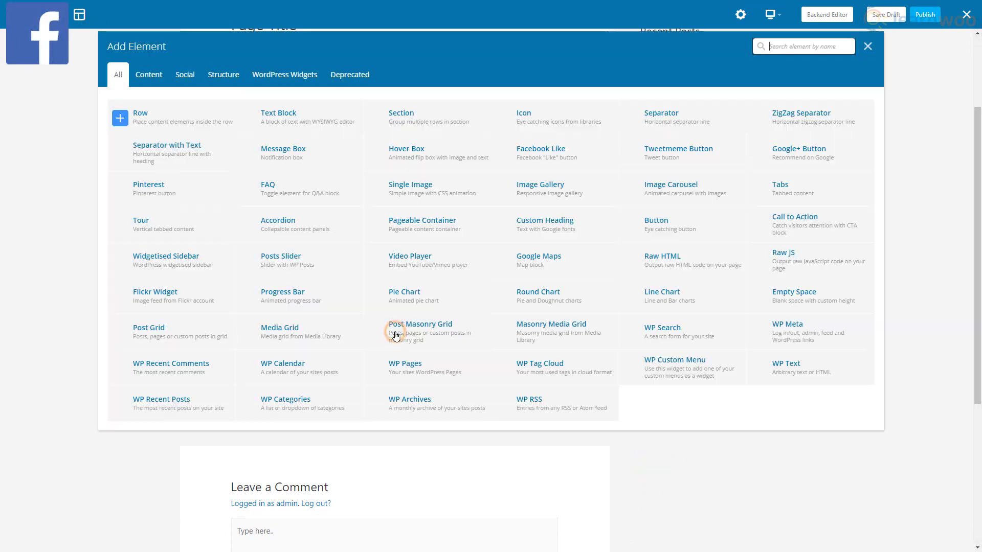
left_click(160, 125)
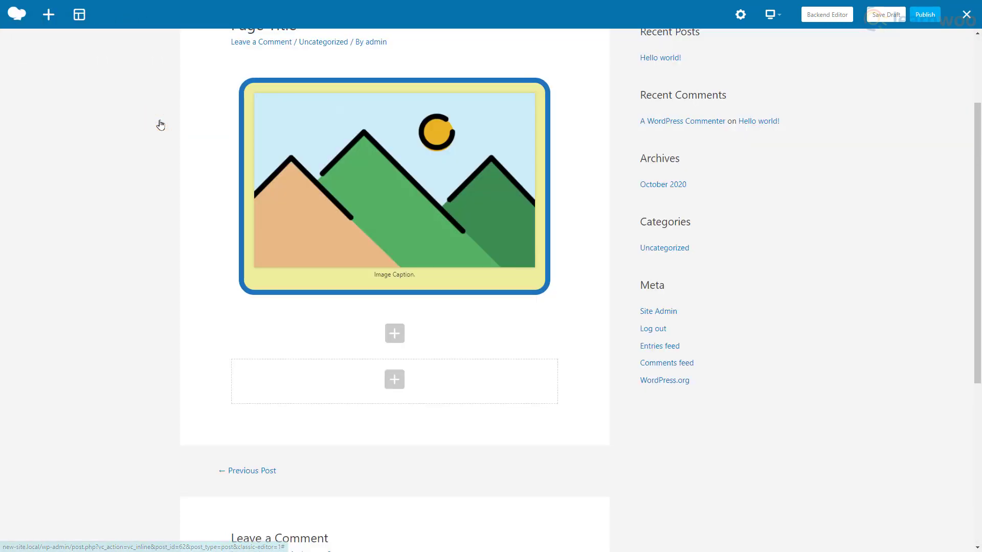
mouse_move(322, 336)
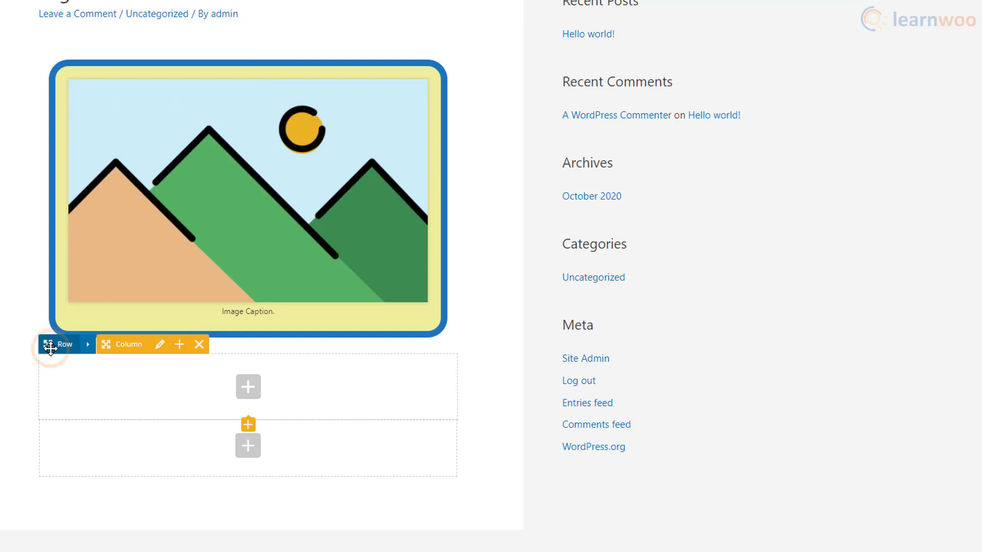
left_click_drag(50, 349, 60, 369)
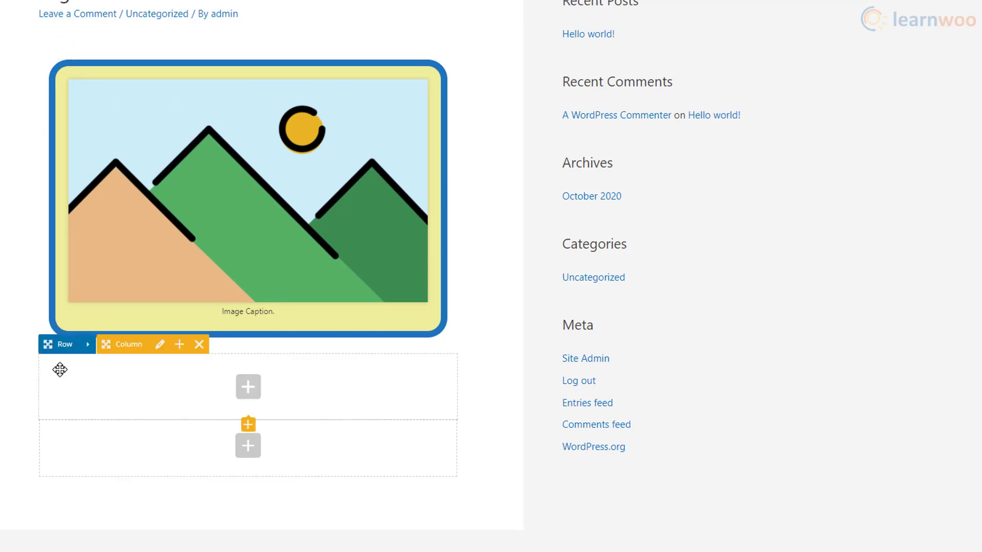
Change the row layout to the 1/2 + 1/2 two-column preset
left_click(90, 348)
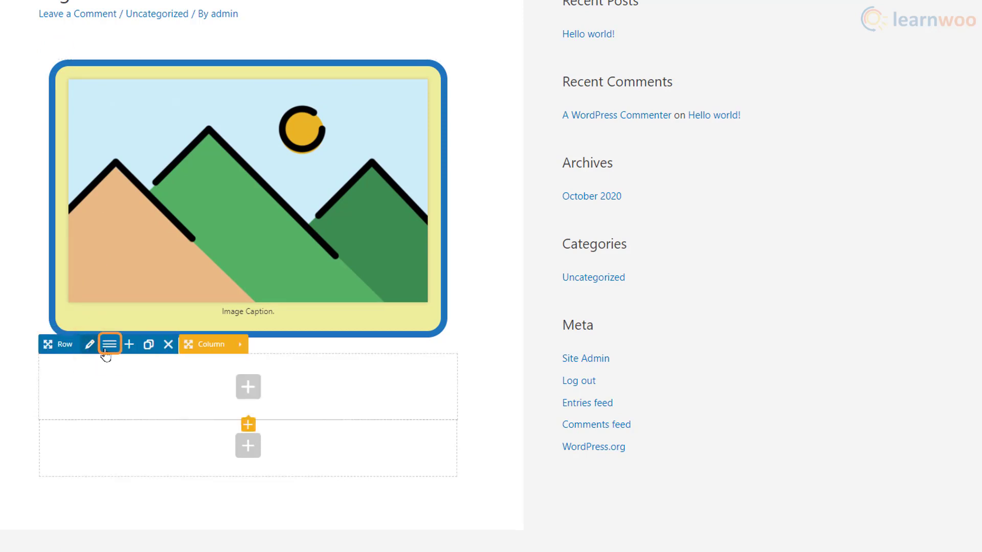
left_click(109, 346)
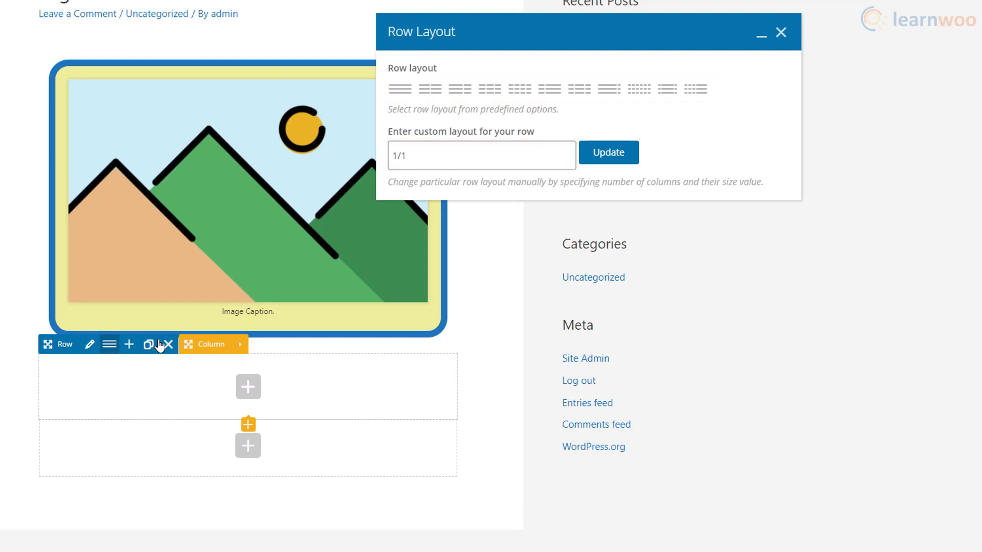
left_click(438, 93)
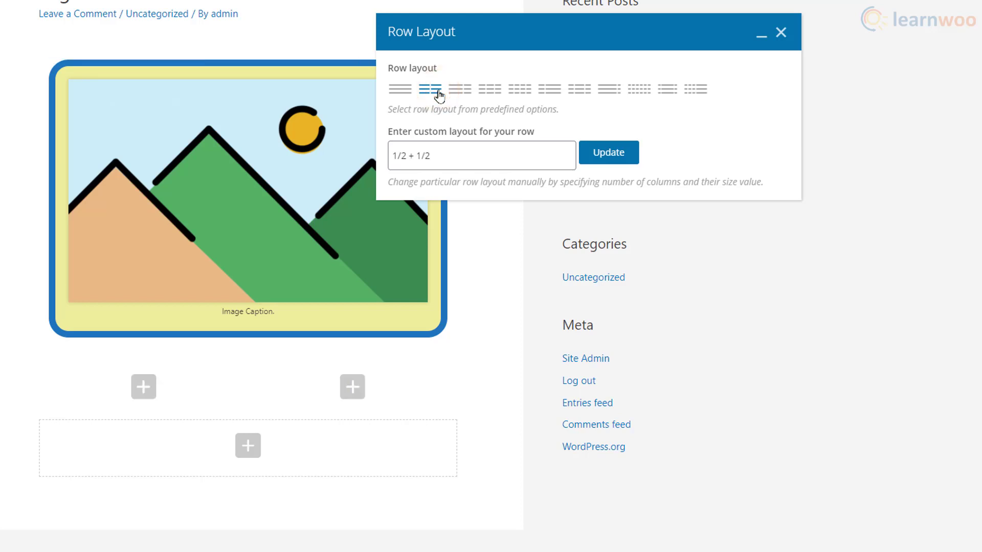
left_click(604, 161)
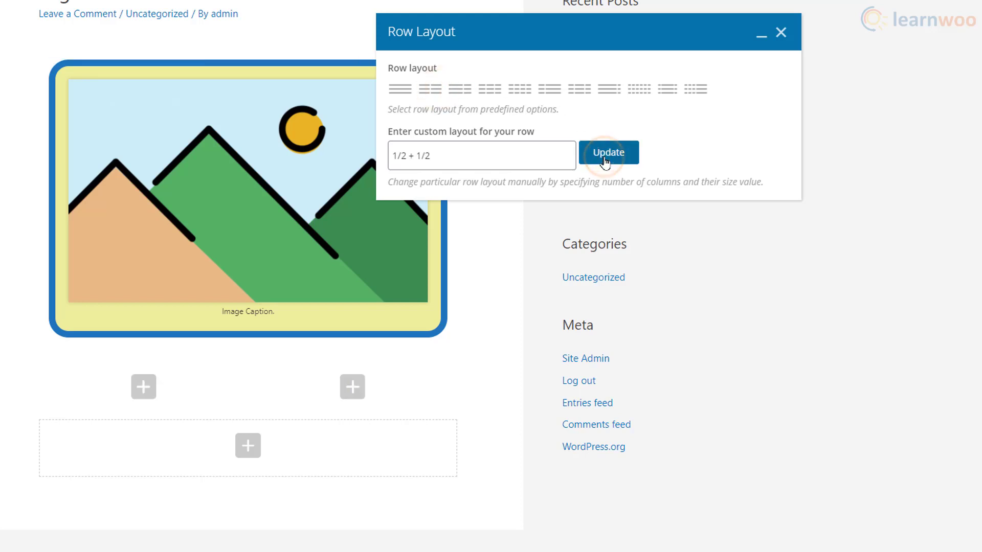
left_click(785, 34)
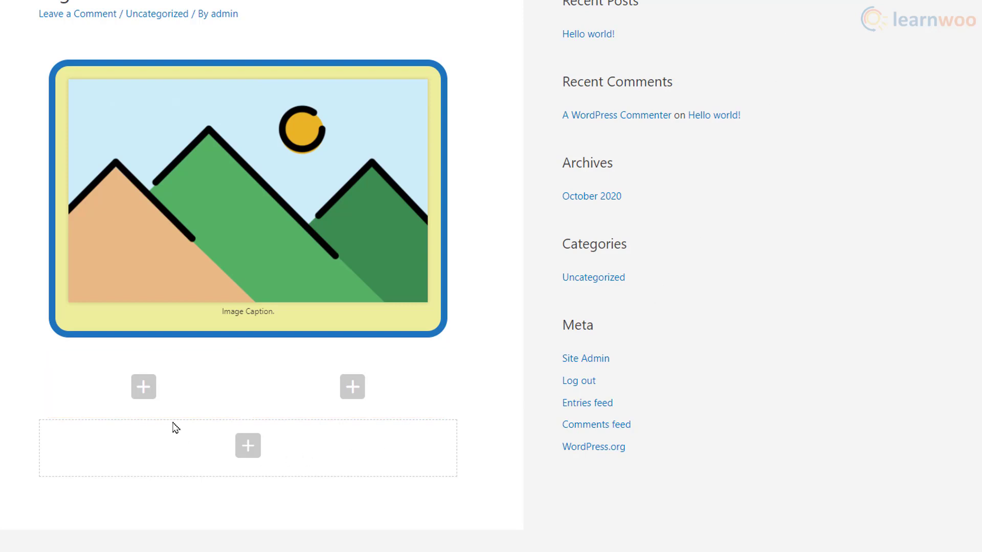
Add a text block to the left column reading 'This is a text block in WPBakery Page Builder. This is a linked text.'
left_click(144, 387)
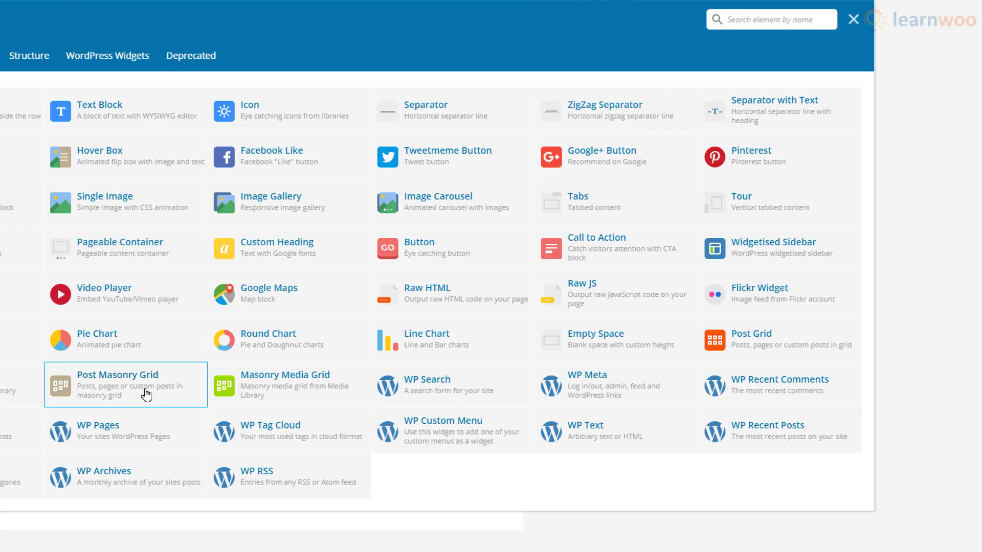
left_click(123, 126)
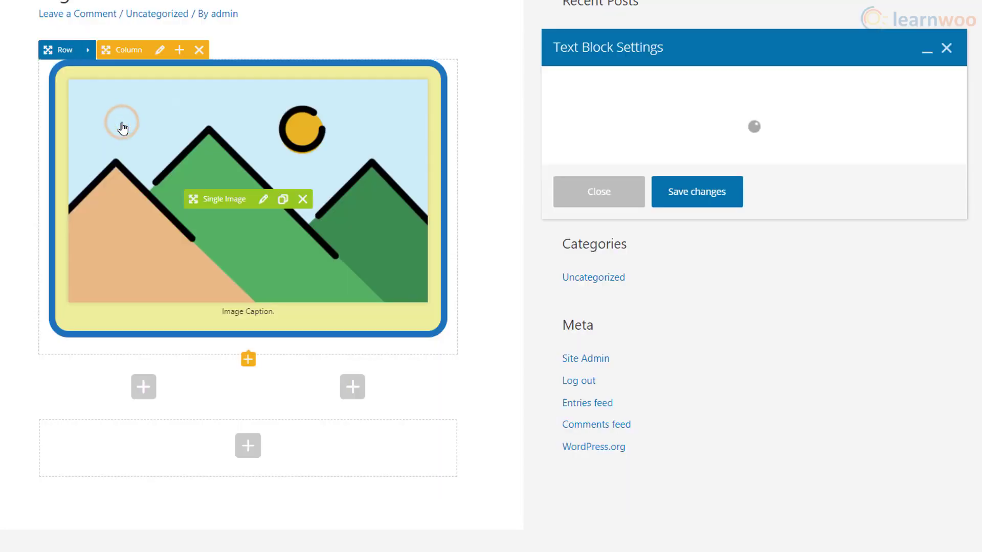
left_click(672, 242)
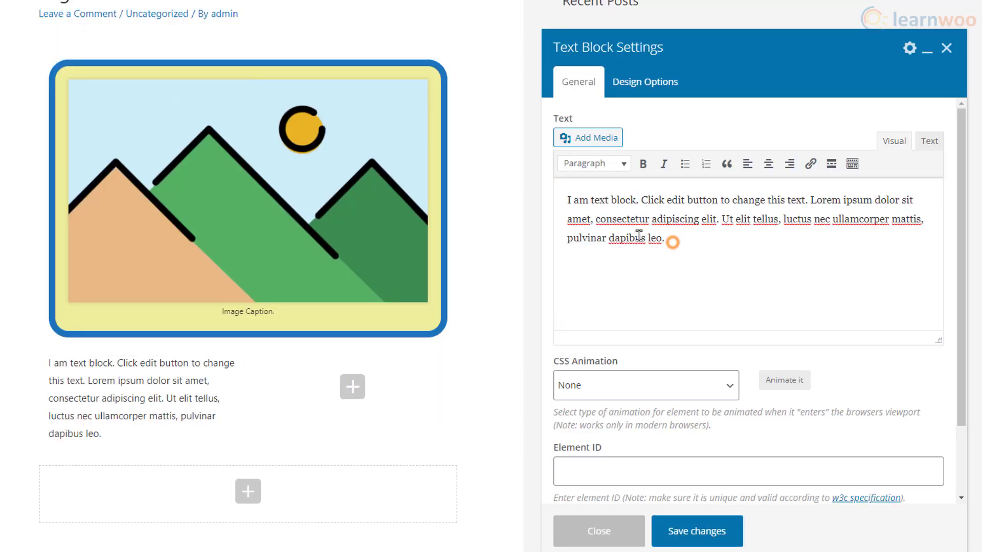
key("ctrl+a")
type("This is a text block in ")
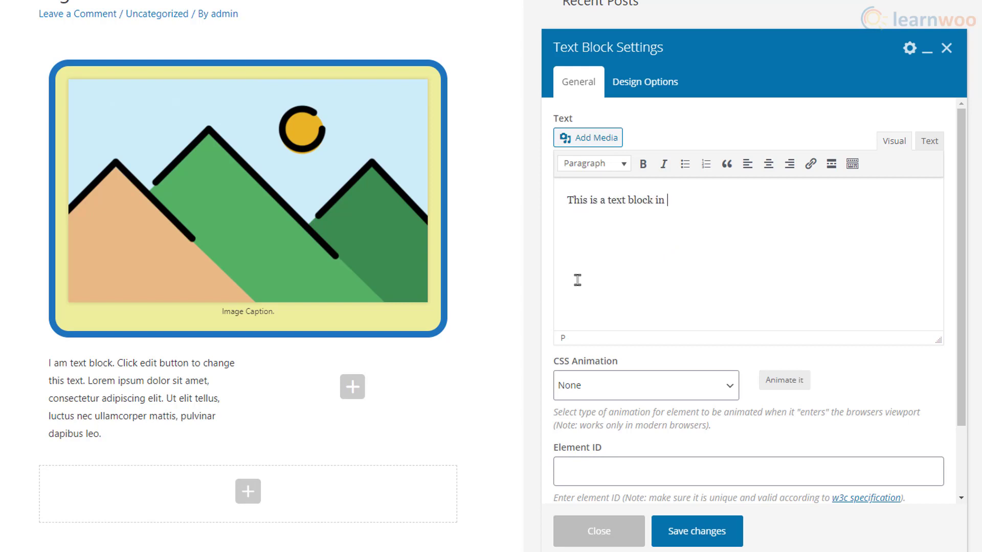
type("WPBakery Page Builder. This is a link")
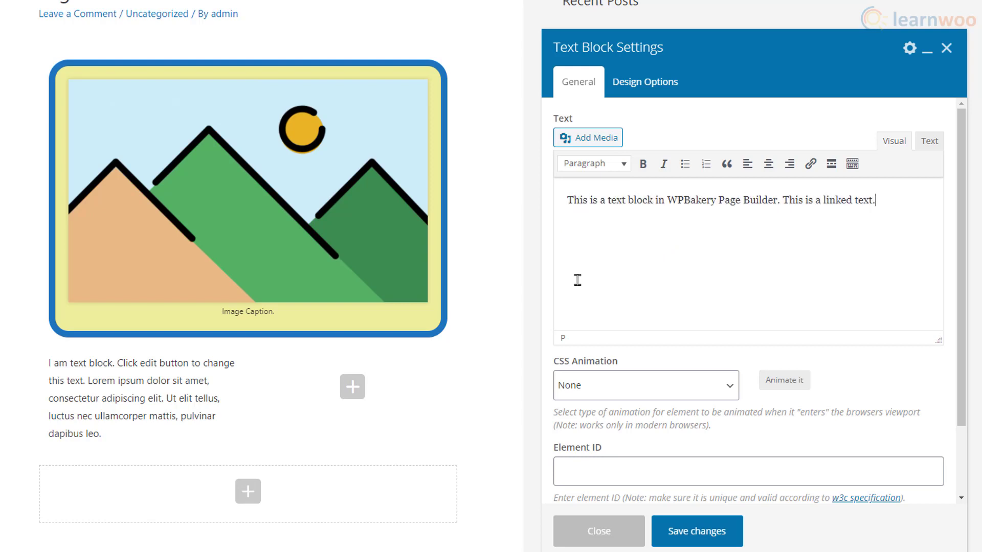
type("ed text.")
Link the words 'linked text' to the learnwoo.com address
left_click_drag(823, 201, 873, 200)
left_click(811, 165)
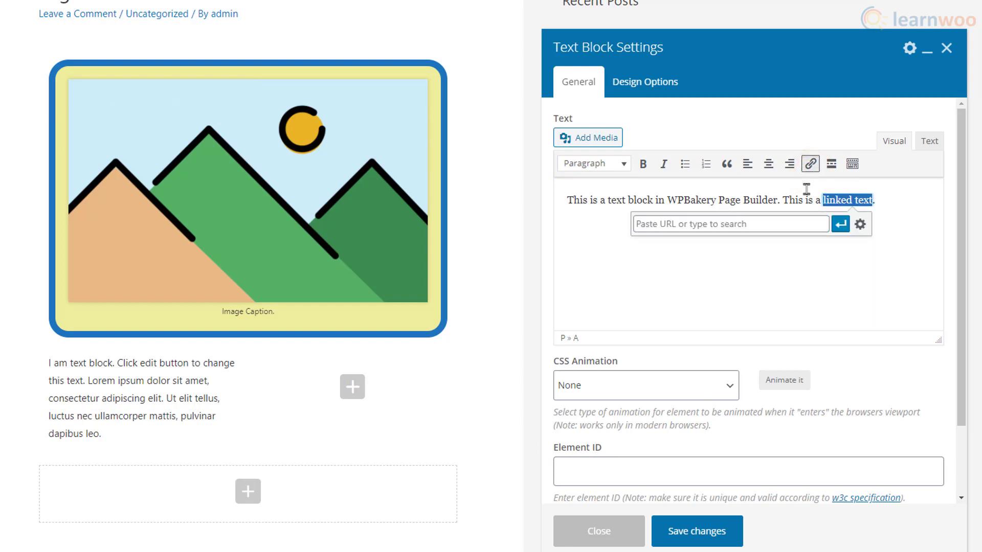
right_click(747, 223)
left_click(801, 324)
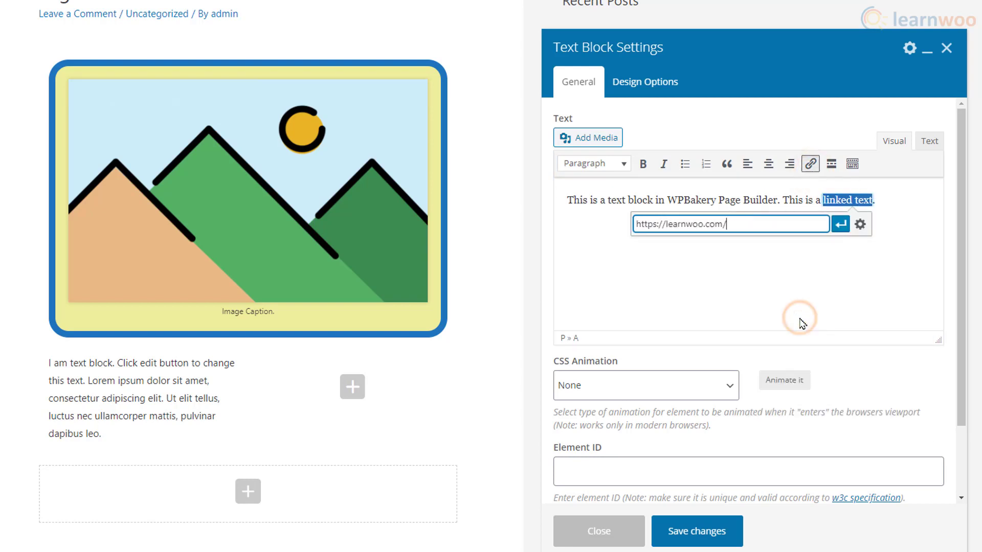
left_click(839, 226)
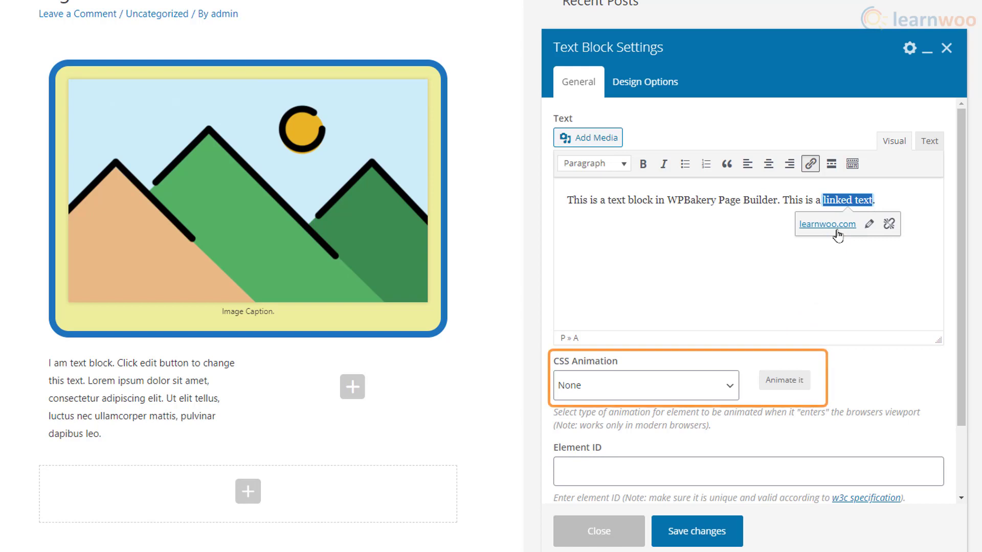
Give the text block a fadeInLeft animation, then save and close its settings
left_click(738, 397)
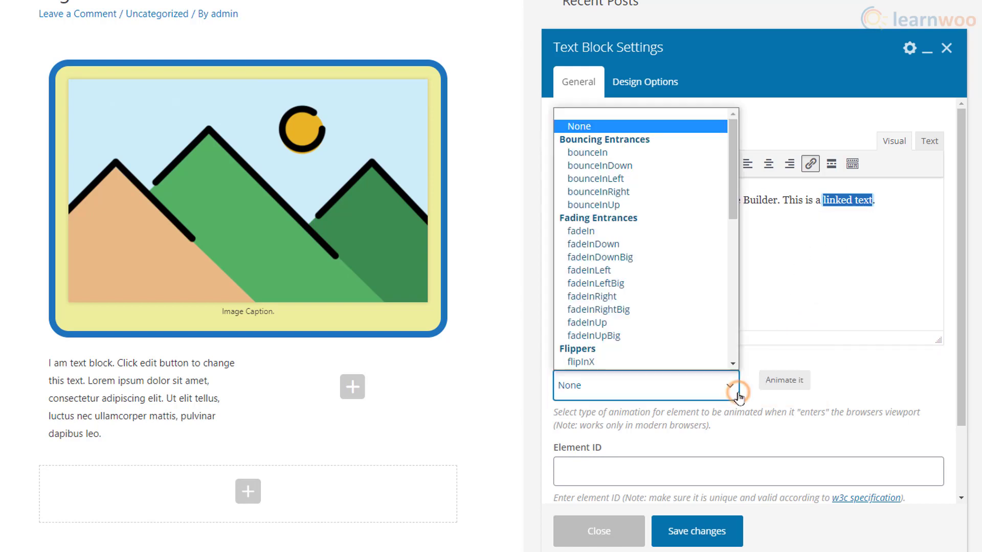
scroll(643, 271, "down", 1)
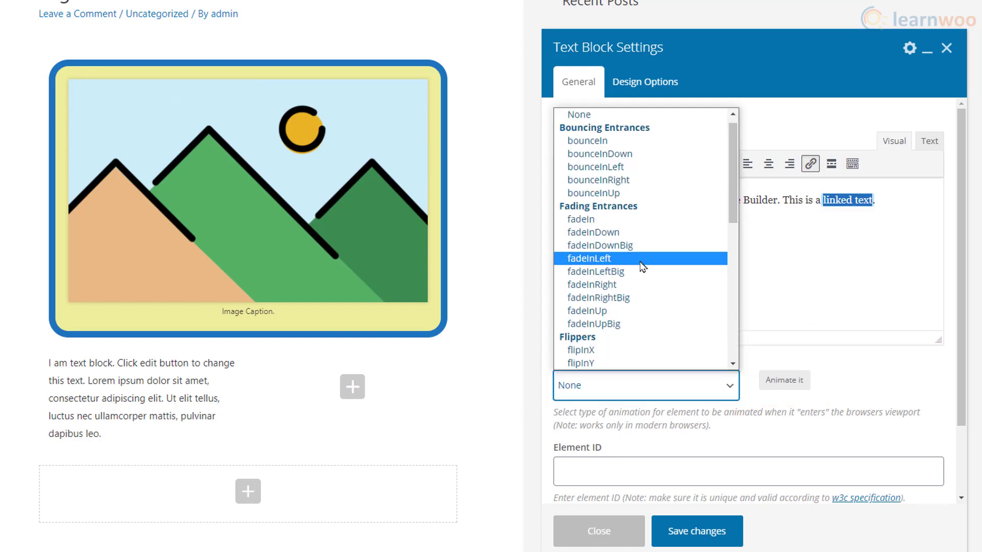
left_click(643, 267)
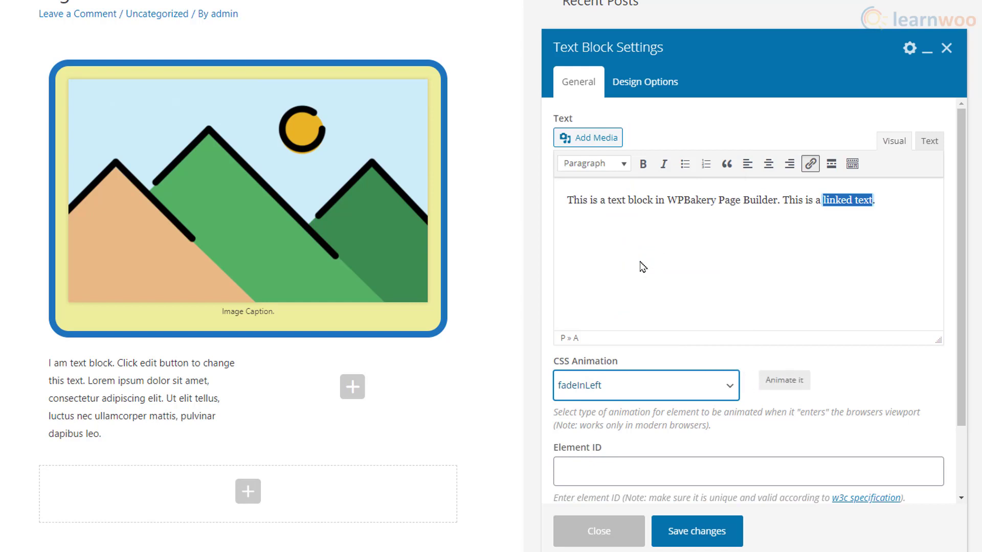
left_click(657, 95)
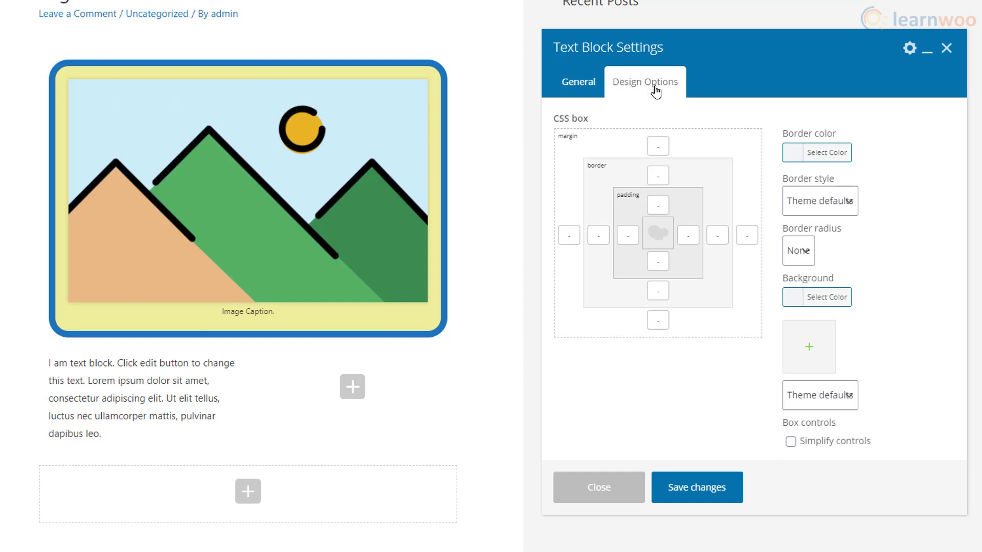
left_click(699, 495)
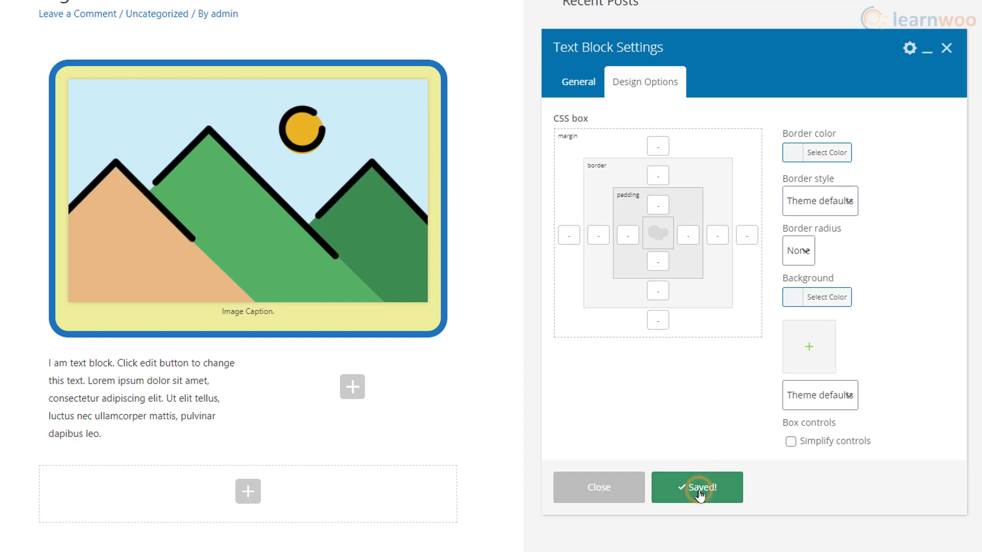
left_click(619, 497)
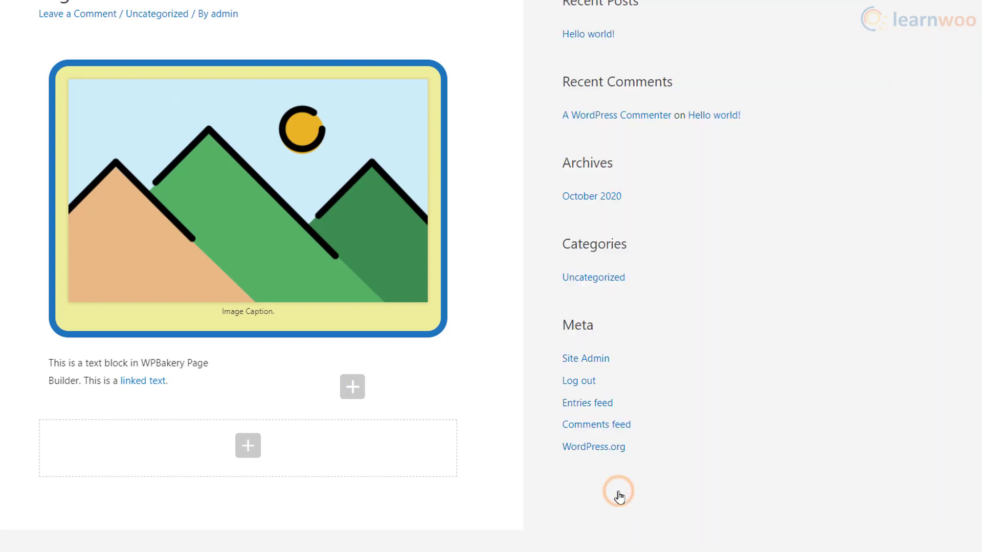
Add a button element to the right column and replace its text with 'Button Text'
left_click(352, 387)
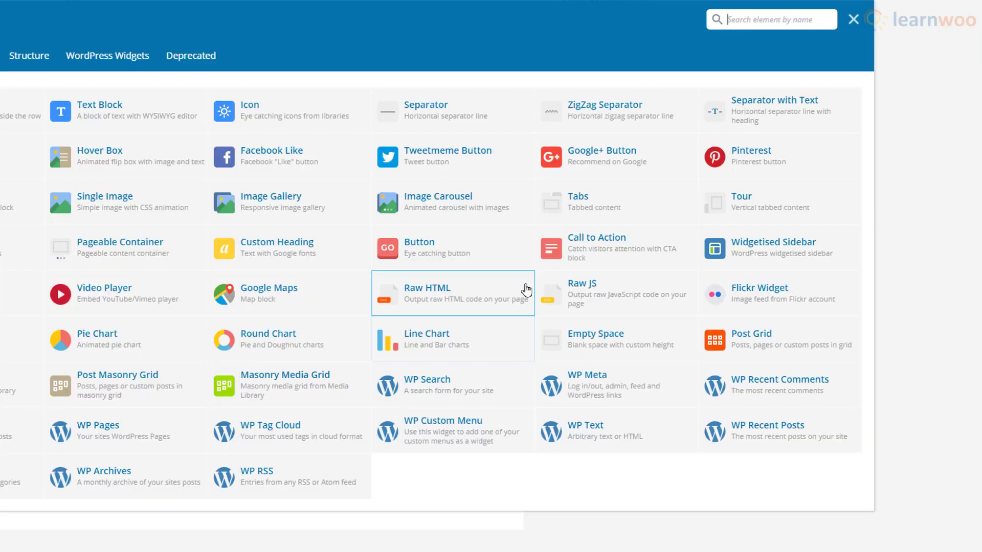
left_click(461, 258)
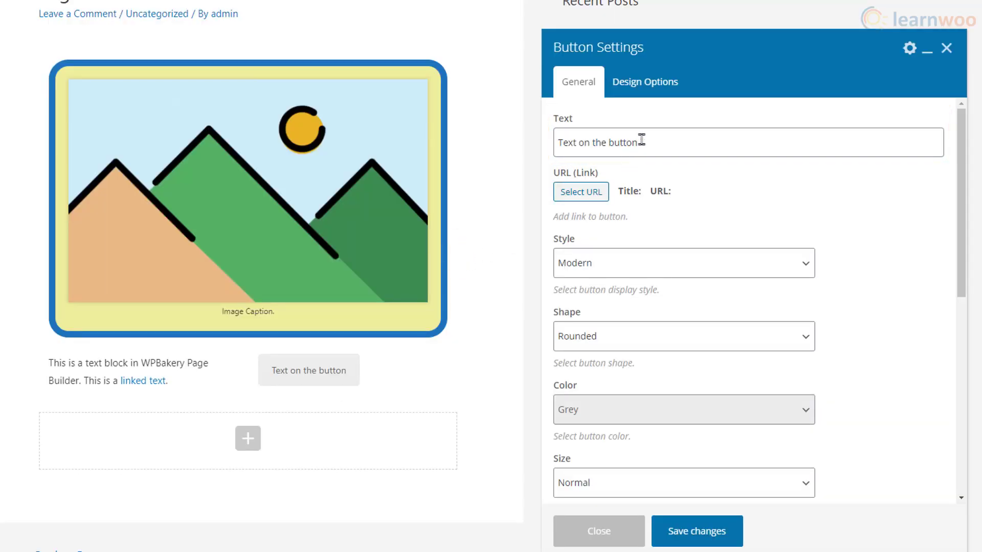
left_click_drag(642, 139, 565, 143)
type("Button Text")
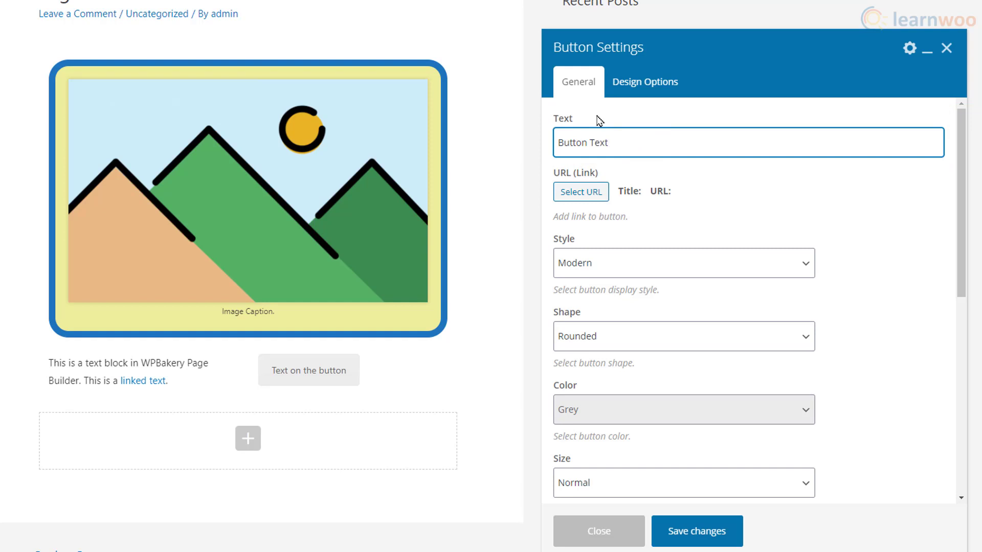
Link the button to Sample Page, opening in a new tab with nofollow
left_click(584, 193)
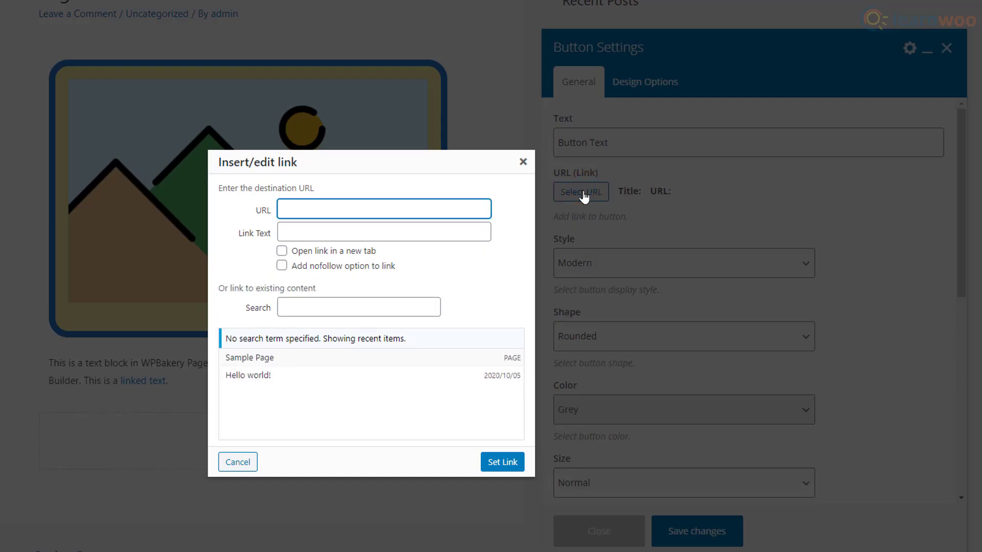
right_click(299, 210)
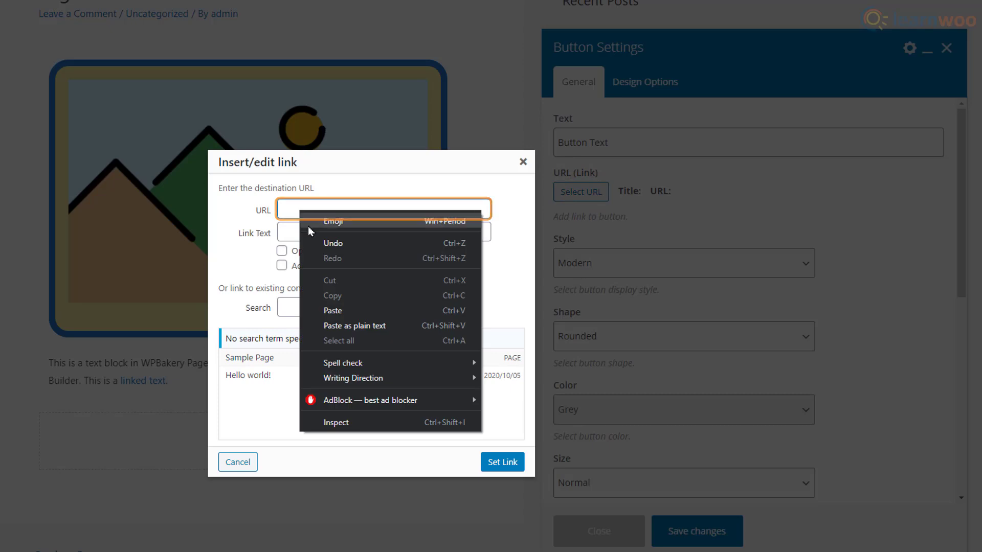
left_click(332, 309)
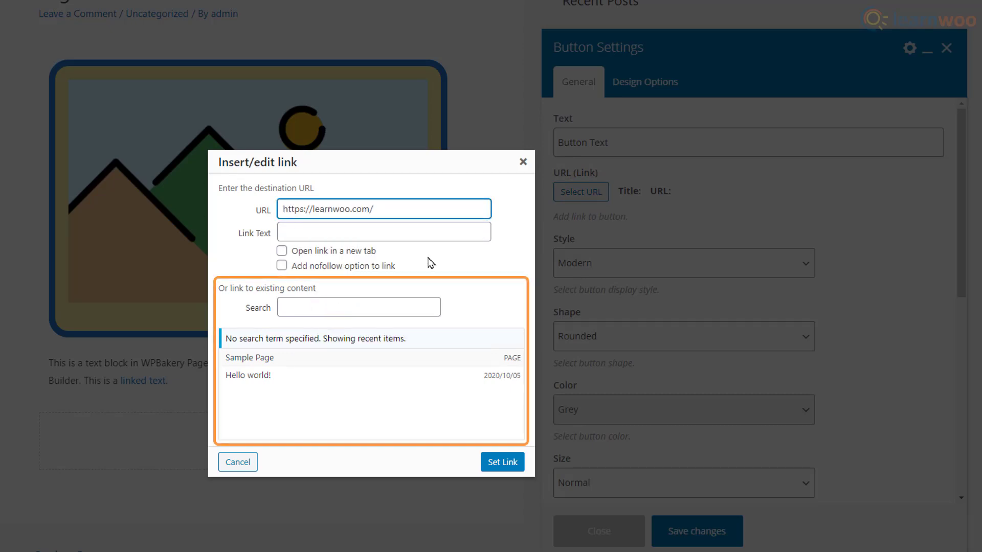
left_click(290, 359)
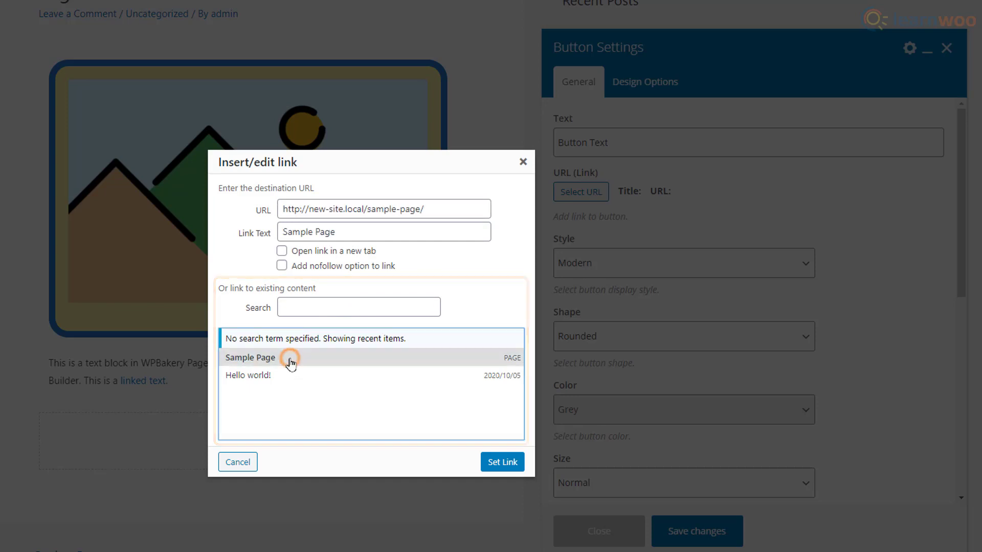
left_click(283, 252)
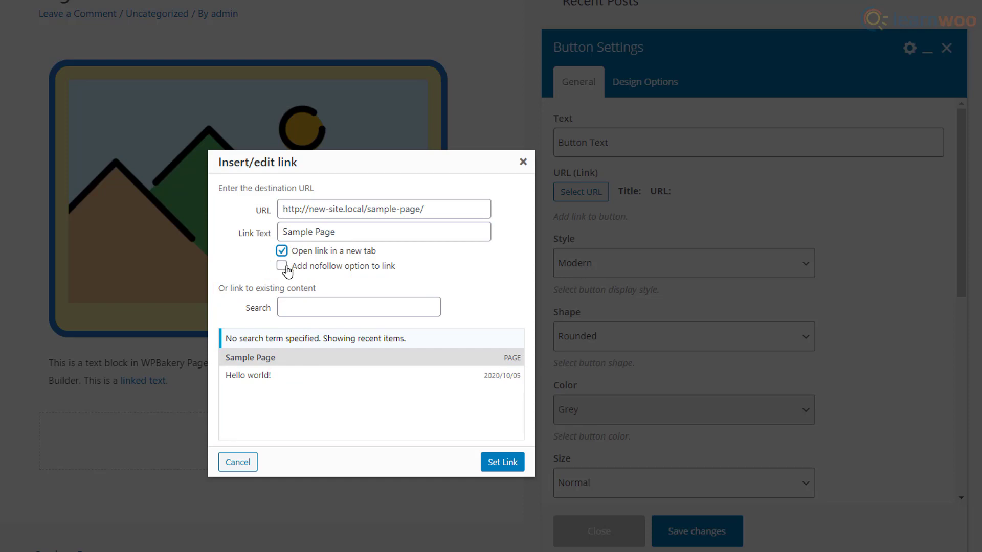
left_click(285, 267)
Confirm the button link and give the button a Gradient style at normal size
left_click(498, 466)
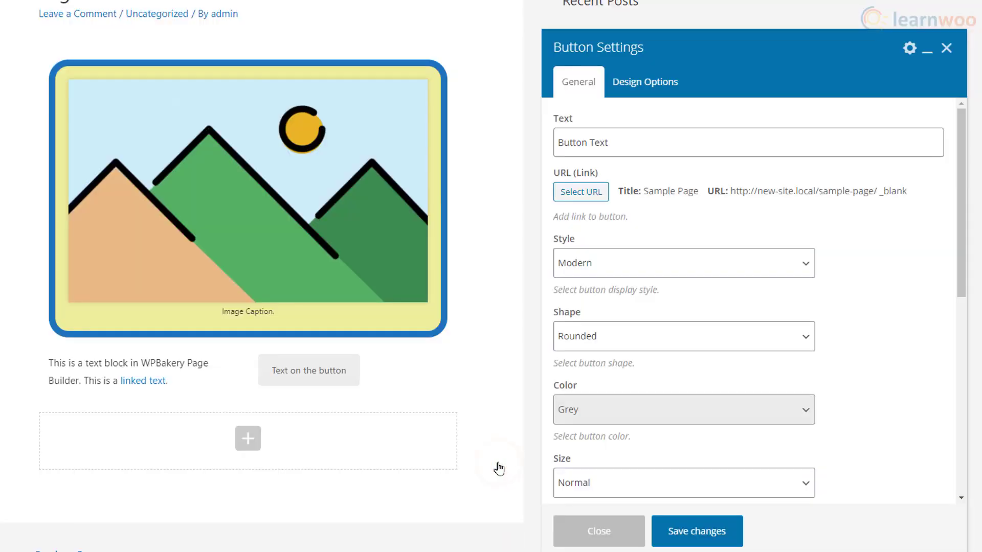
scroll(498, 467, "down", 2)
left_click(684, 262)
left_click(697, 531)
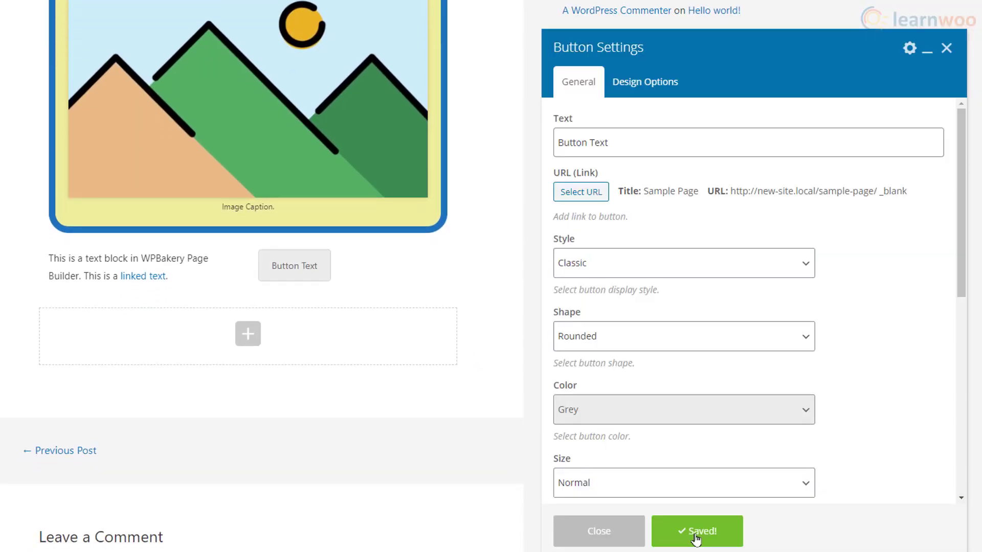
left_click(672, 282)
left_click(687, 531)
scroll(672, 301, "down", 3)
left_click(673, 344)
left_click(696, 531)
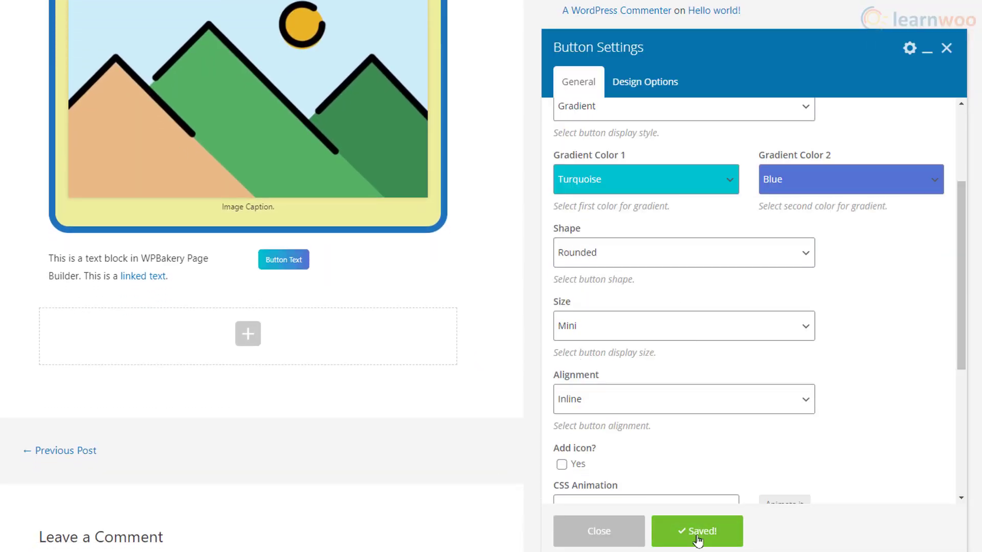
left_click(672, 344)
left_click(697, 531)
Left-align the button, add the Pixel warning icon and fadeInRight animation, and save
scroll(692, 358, "down", 3)
left_click(683, 242)
left_click(684, 241)
left_click(561, 344)
scroll(664, 332, "down", 3)
left_click(697, 531)
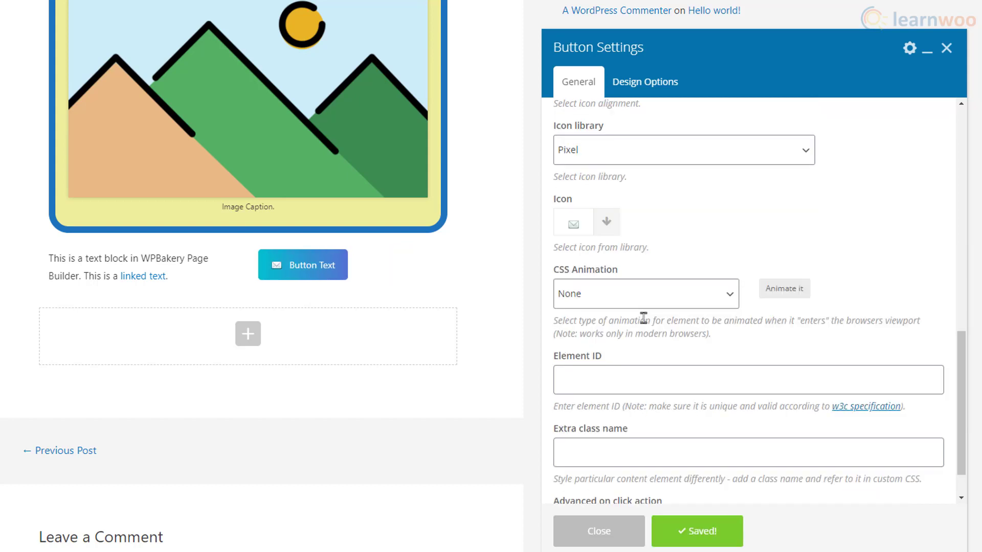
left_click(573, 223)
left_click(645, 293)
left_click(697, 531)
left_click(658, 82)
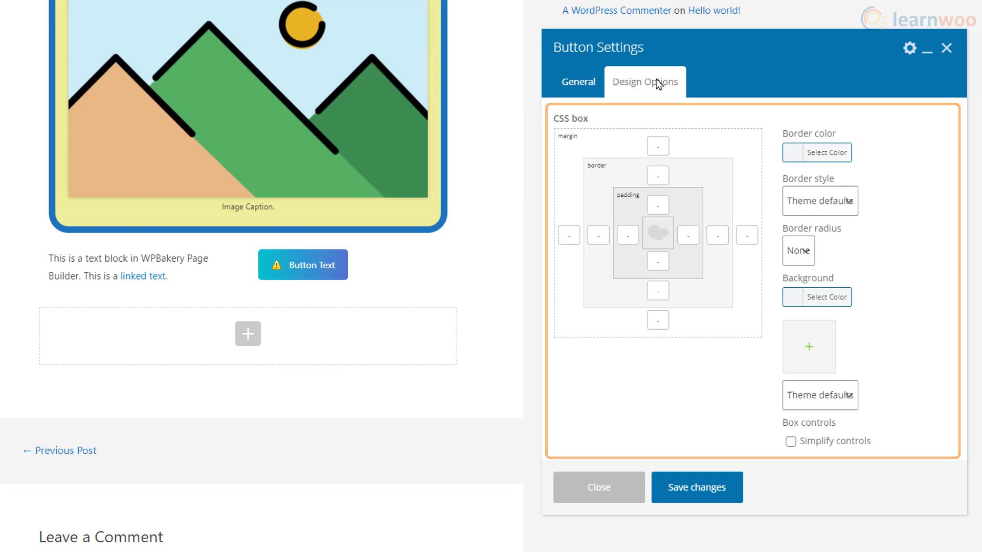
left_click(691, 491)
Swap columns so the text block sits right and the gradient button left, then edit the text block
left_click(617, 492)
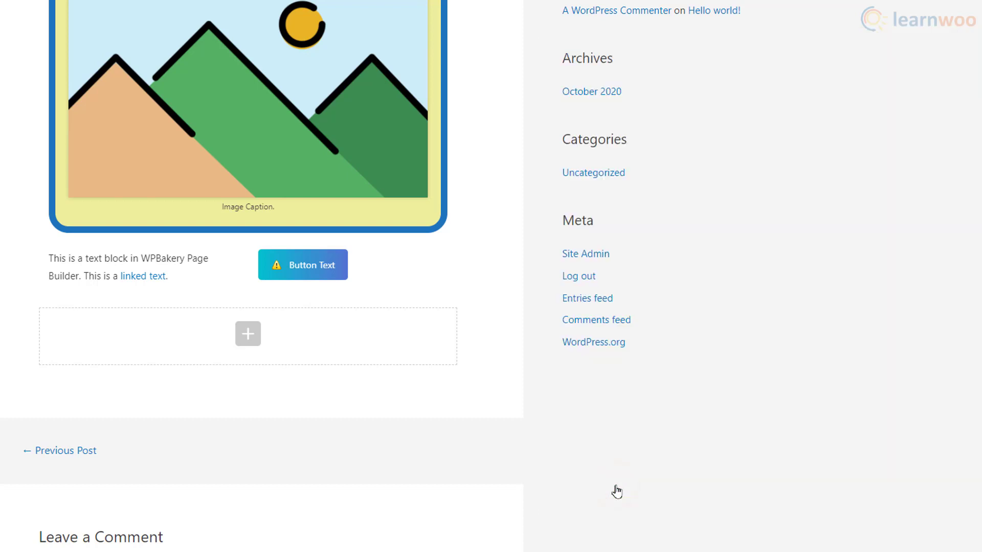
mouse_move(158, 266)
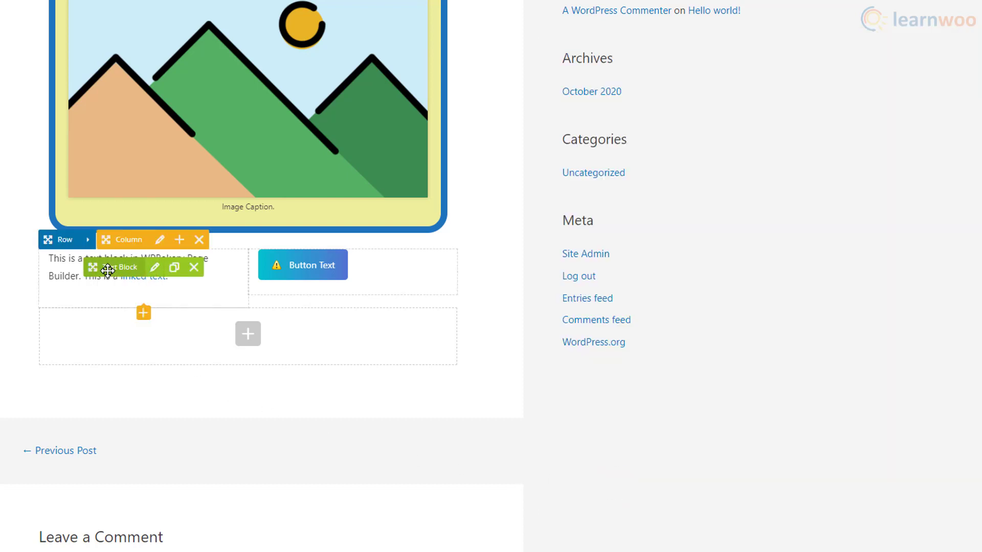
mouse_move(107, 269)
left_mouse_down()
mouse_move(301, 256)
mouse_move(289, 261)
left_mouse_up()
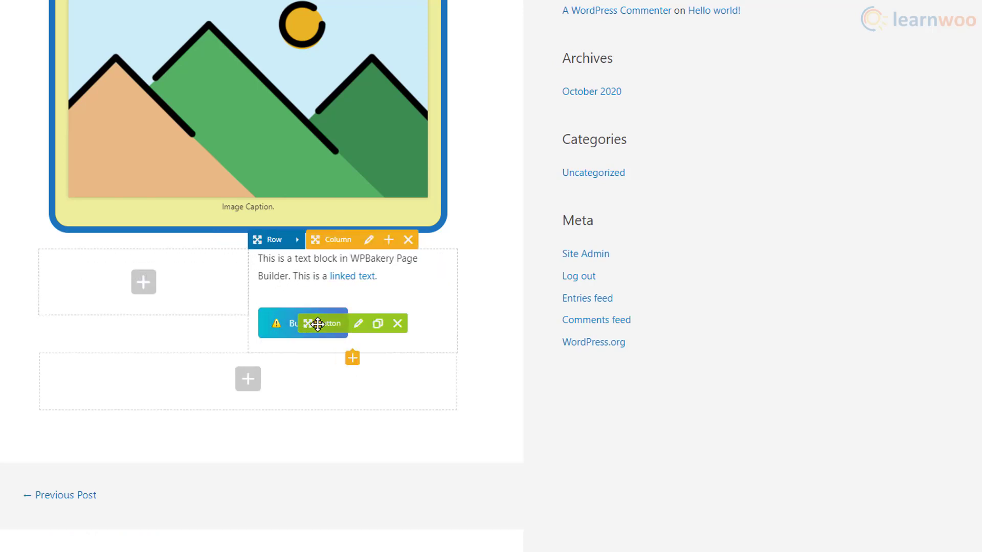
left_click_drag(308, 324, 102, 264)
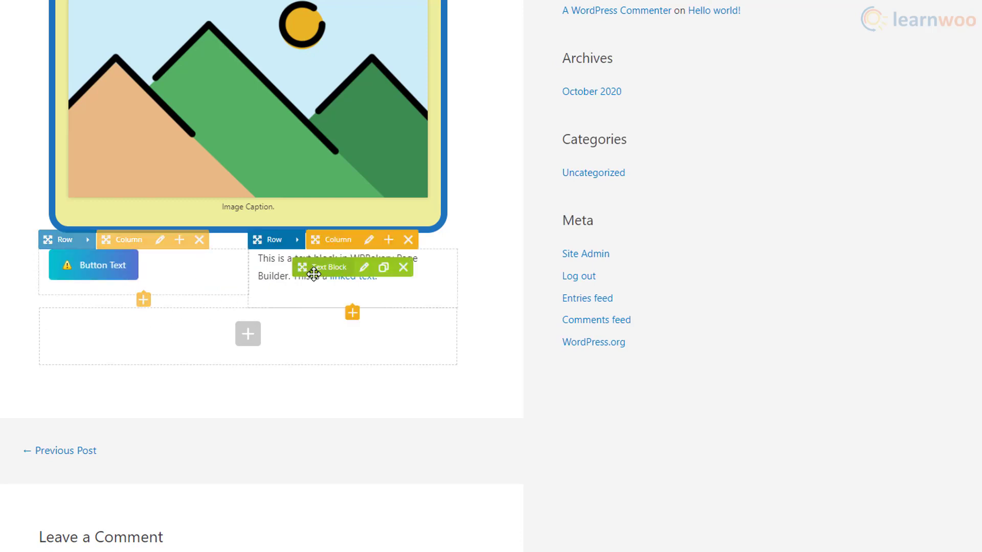
left_click(363, 275)
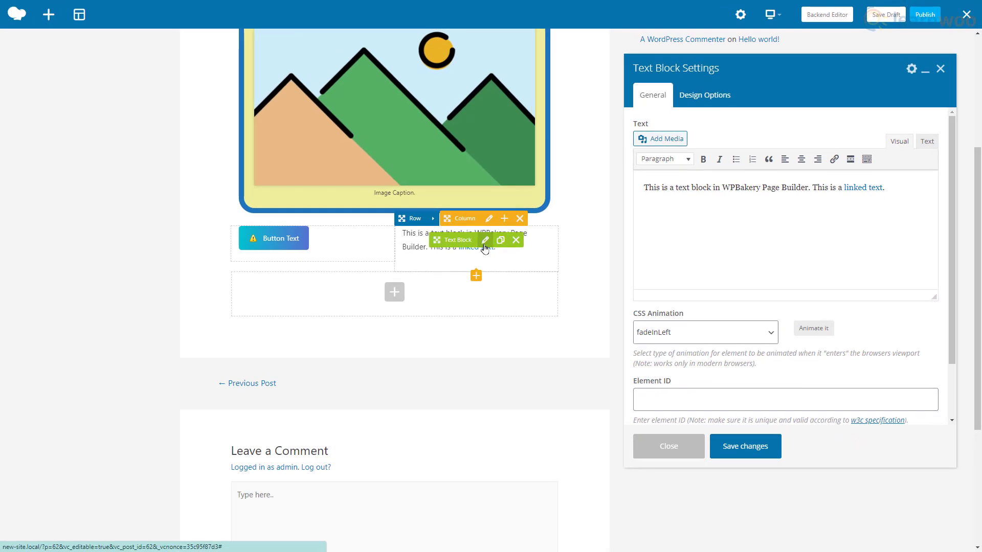
Close the text block settings, preview the page at tablet, smartphone and desktop widths, then publish
left_click(598, 531)
mouse_move(771, 15)
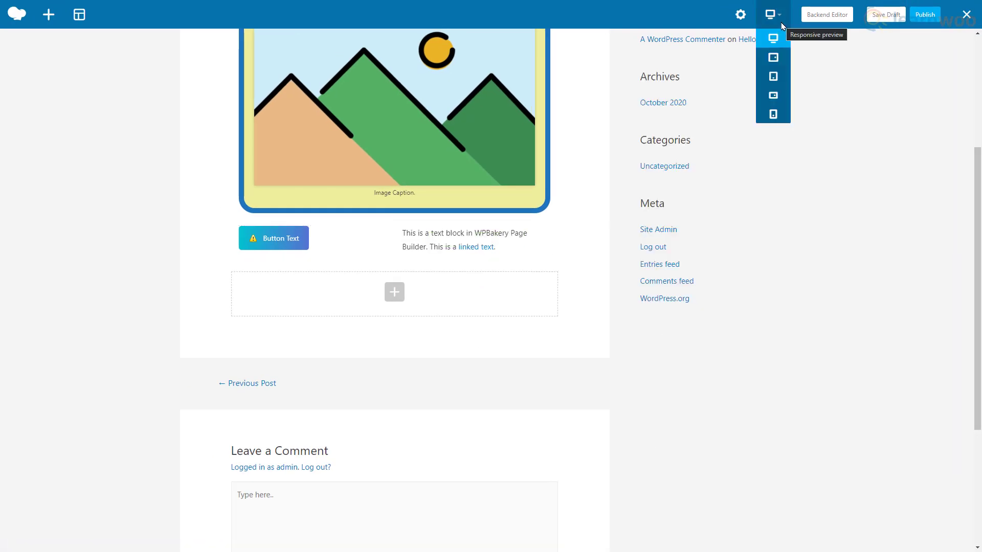
left_click(771, 75)
scroll(634, 190, "up", 2)
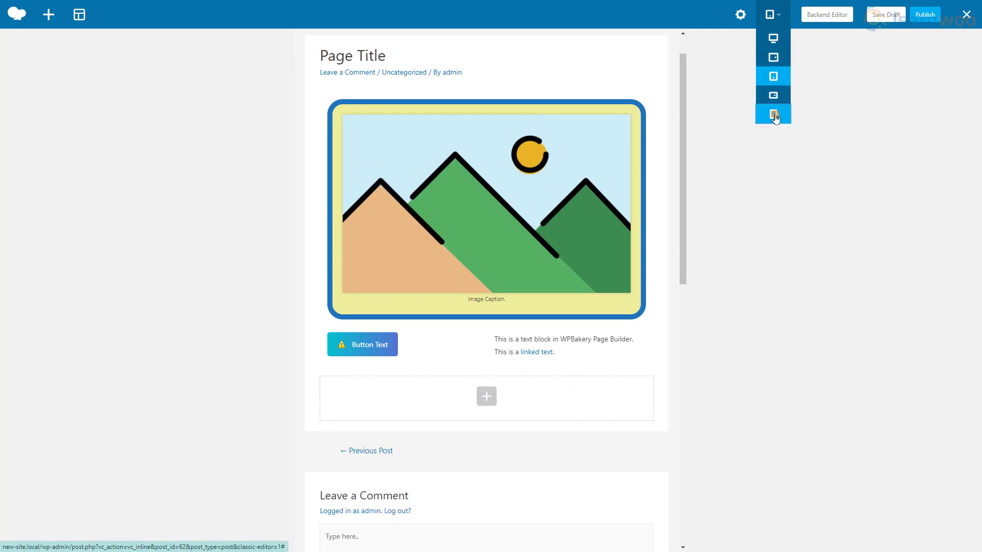
left_click(772, 113)
left_click(773, 76)
left_click(773, 38)
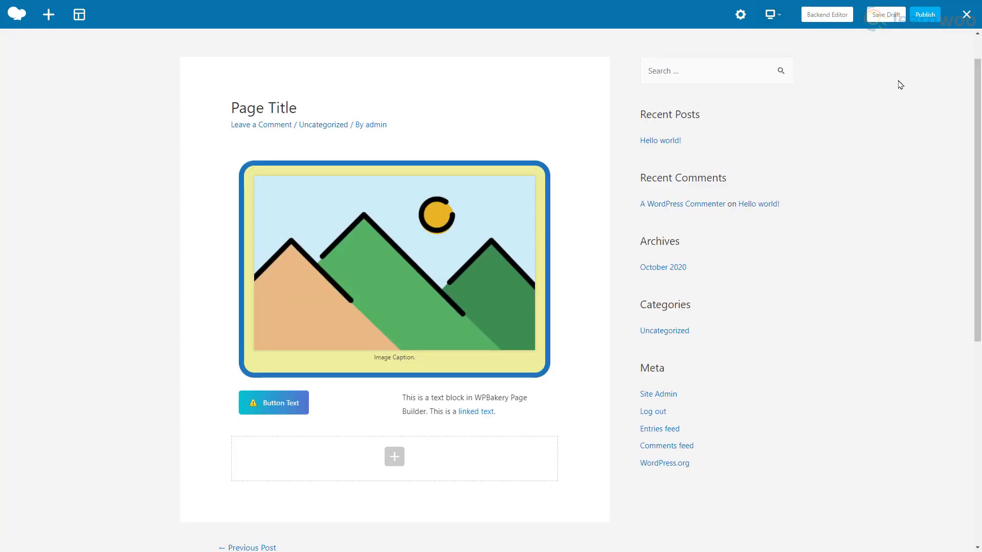
left_click(928, 19)
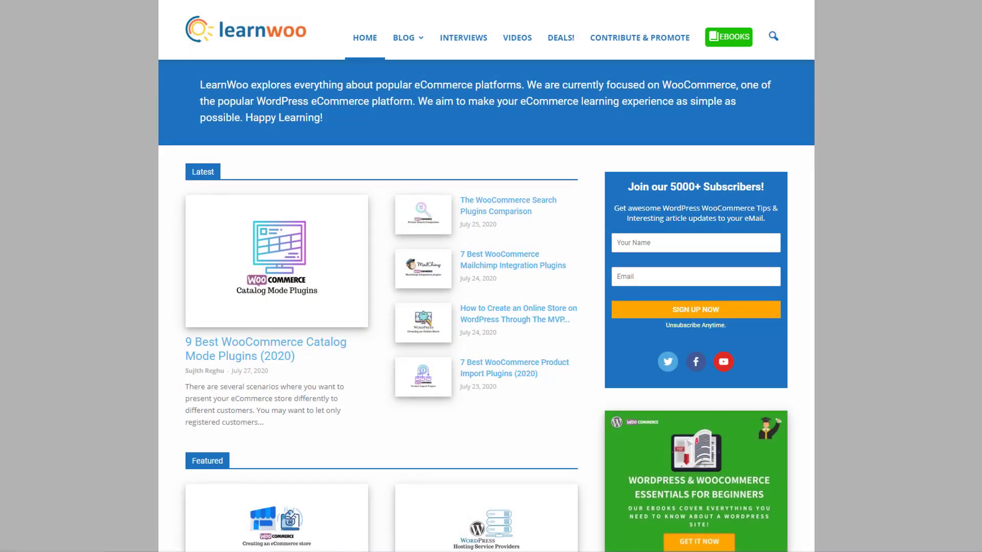
Scroll down the LearnWoo homepage past the Latest and Featured articles to How To
scroll(979, 80, "down", 4)
scroll(486, 277, "down", 7)
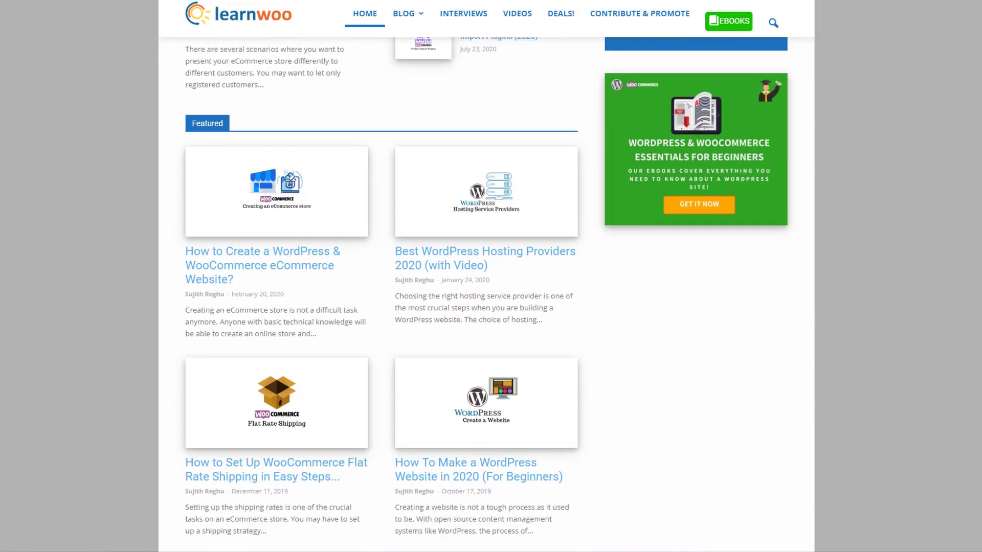
scroll(486, 276, "down", 4)
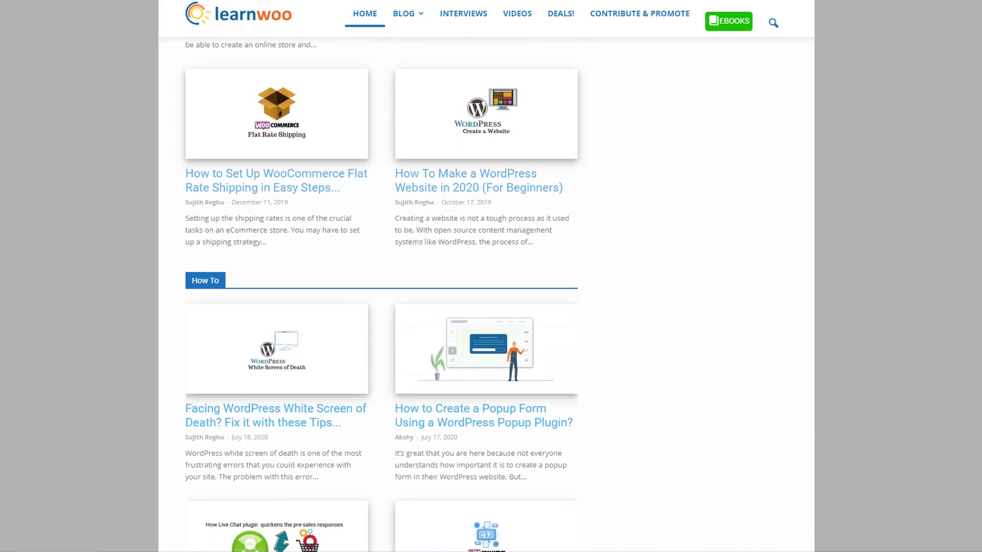
scroll(486, 276, "down", 3)
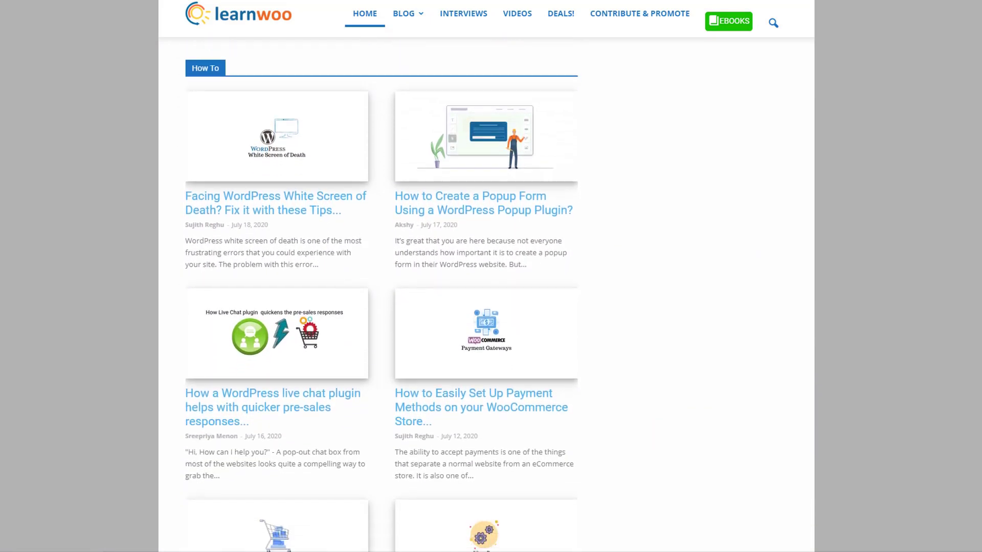